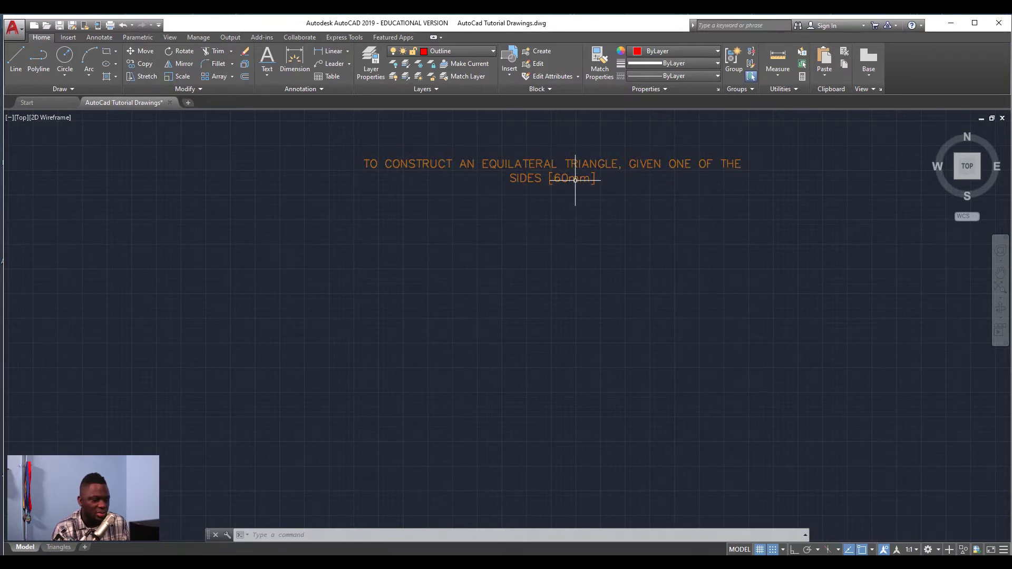
# - Make Construction the current layer and draw a 60 mm horizontal base line
pyautogui.click(468, 49)
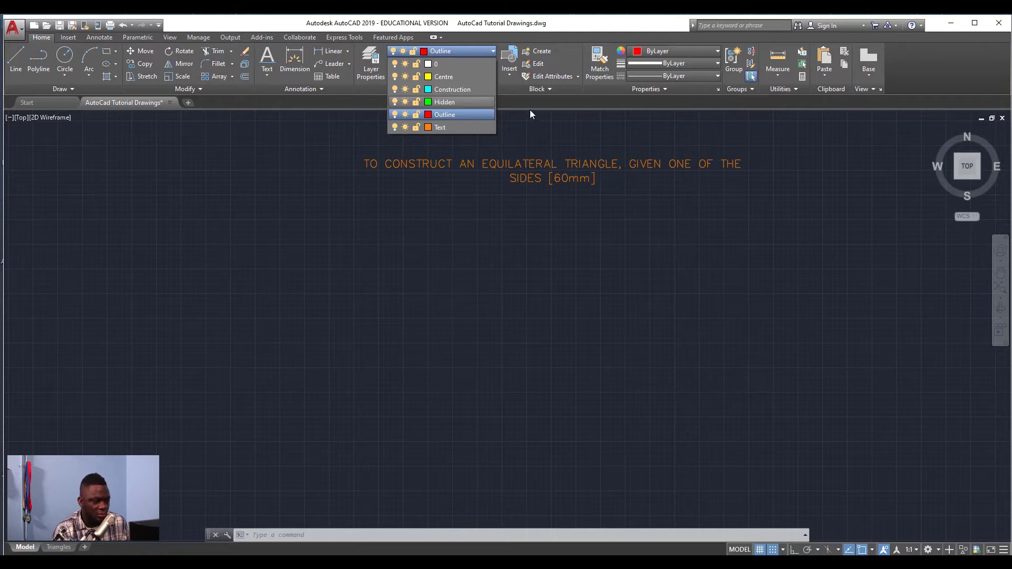
pyautogui.click(460, 89)
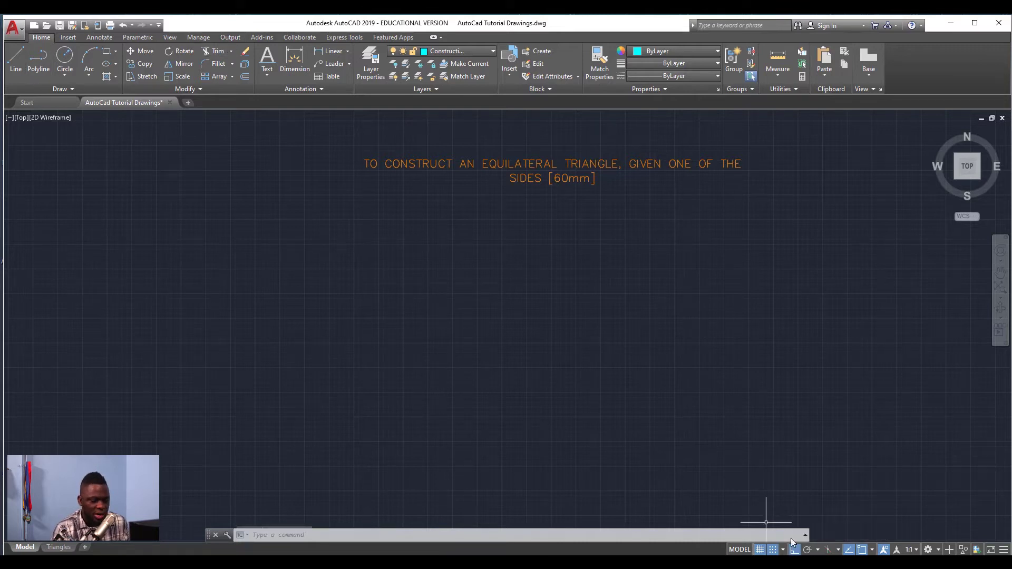
pyautogui.click(16, 59)
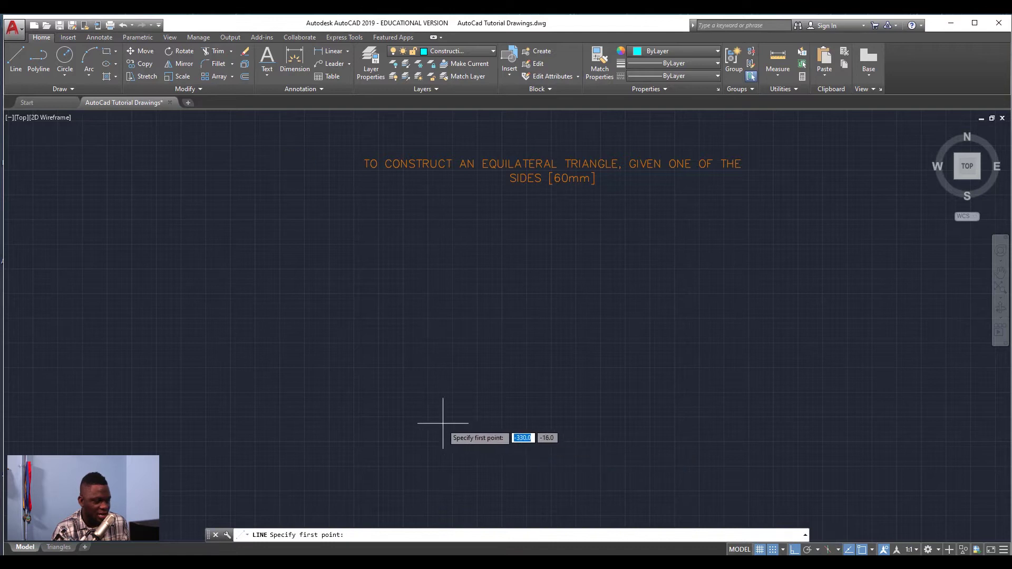
pyautogui.click(432, 408)
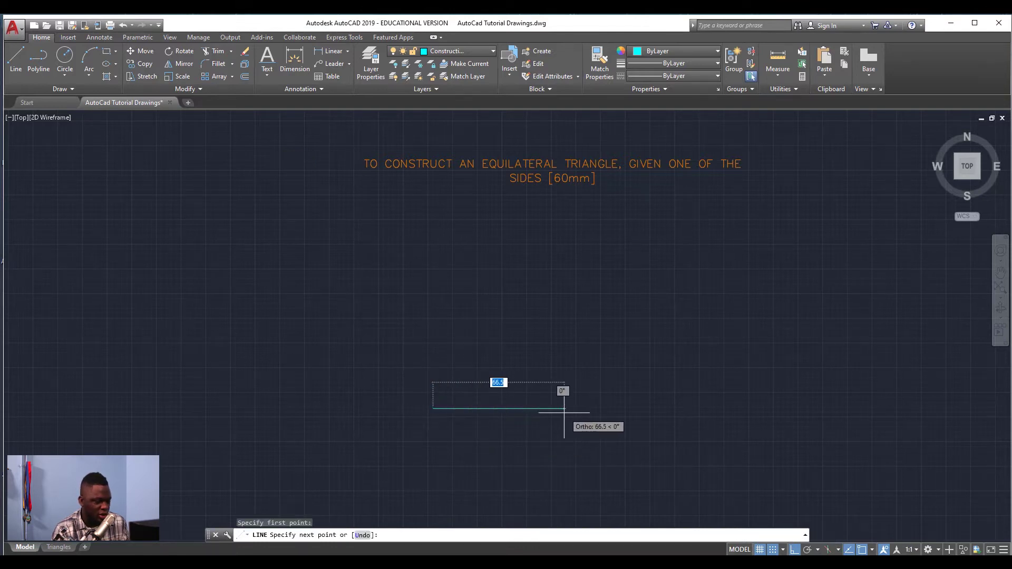
pyautogui.write('60')
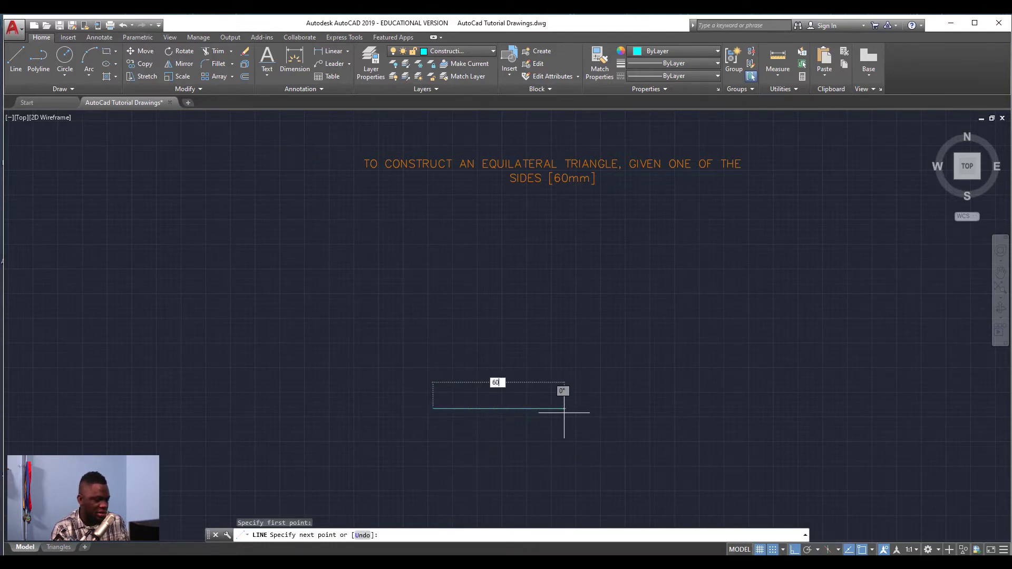
pyautogui.press('Return')
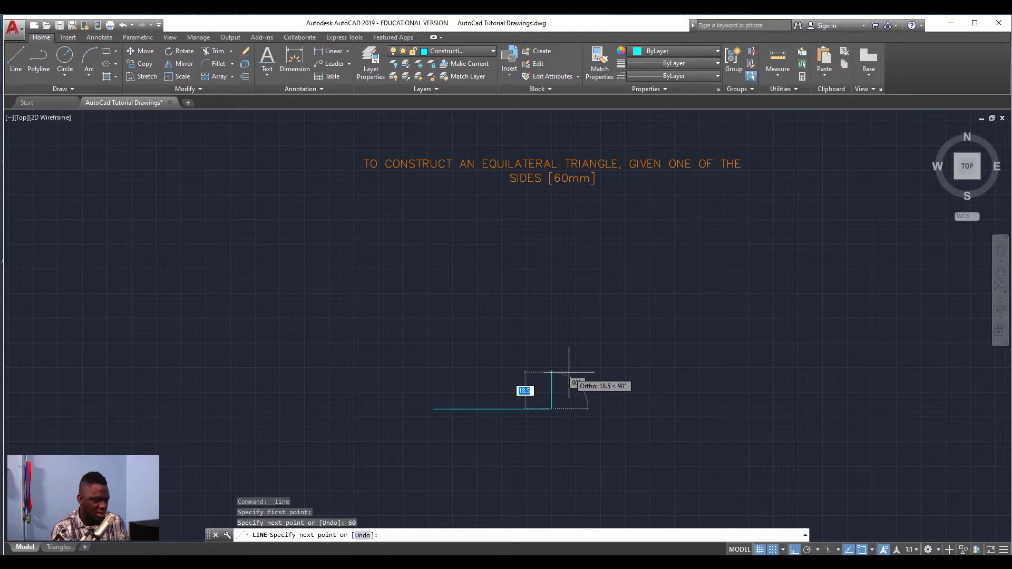
pyautogui.press('Return')
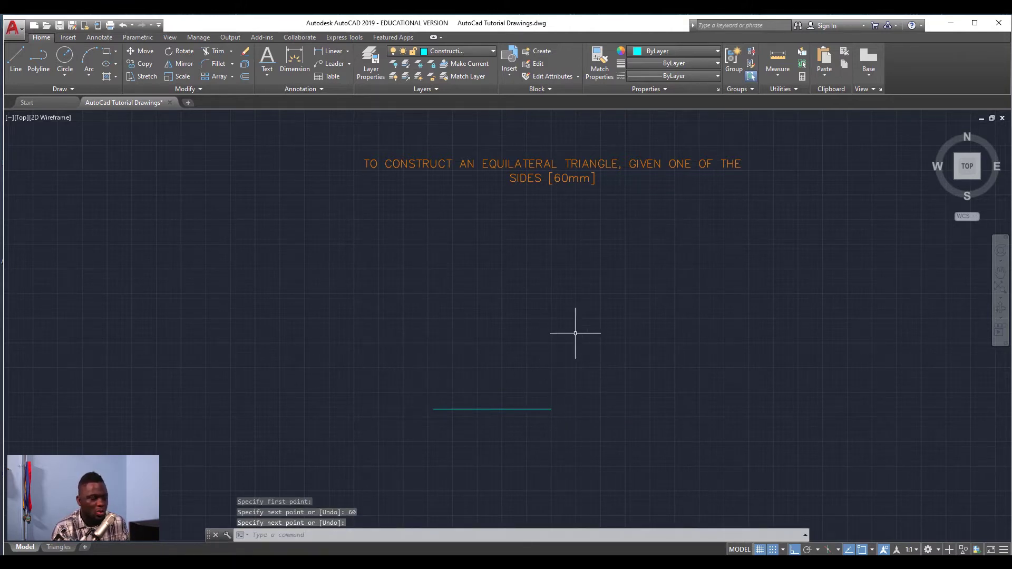
# - With Osnap and Ortho off, start single-line text at the line's left end, height 4, rotation 0
pyautogui.click(263, 72)
pyautogui.click(268, 109)
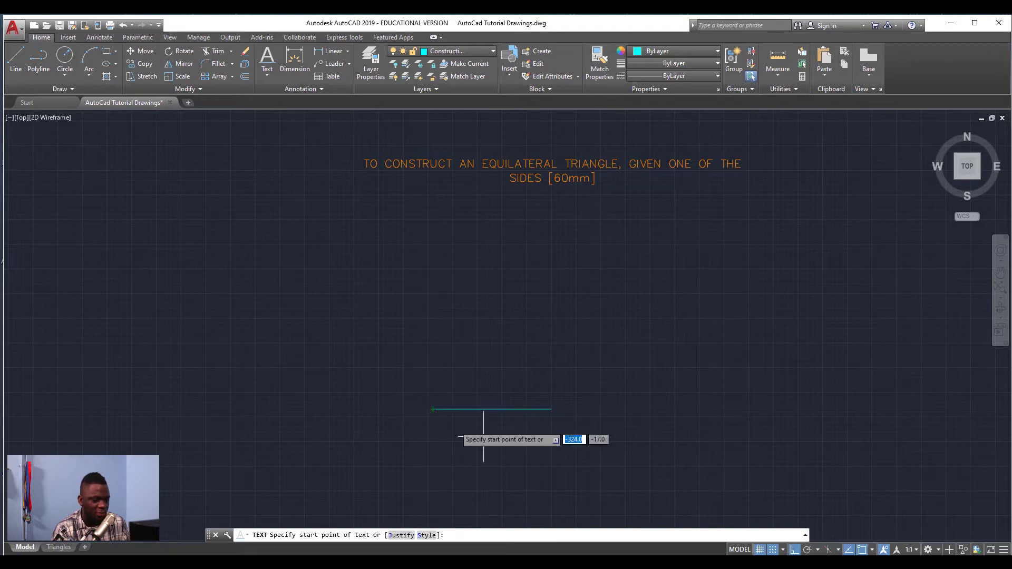
pyautogui.click(863, 550)
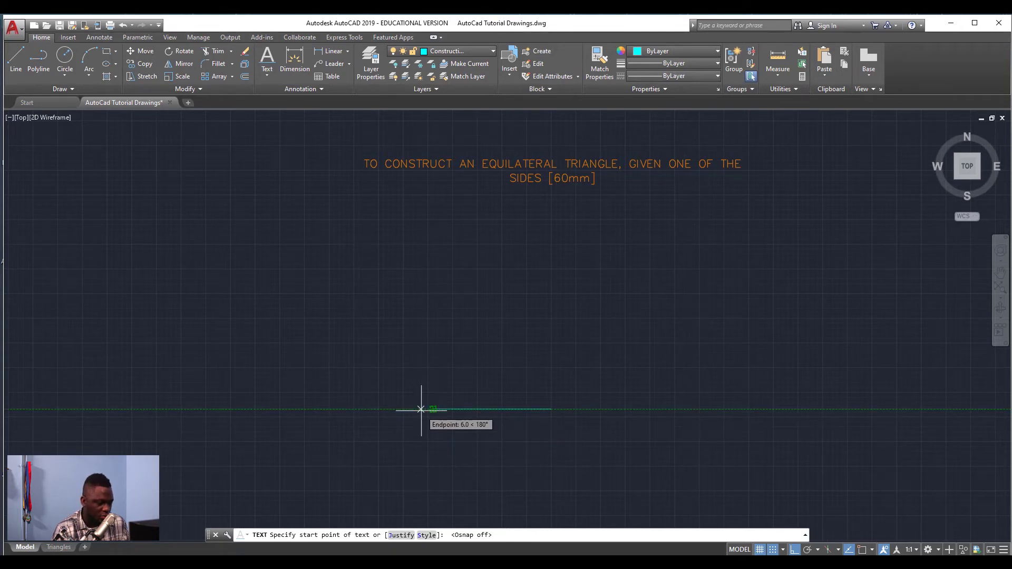
pyautogui.scroll(4, 429, 436)
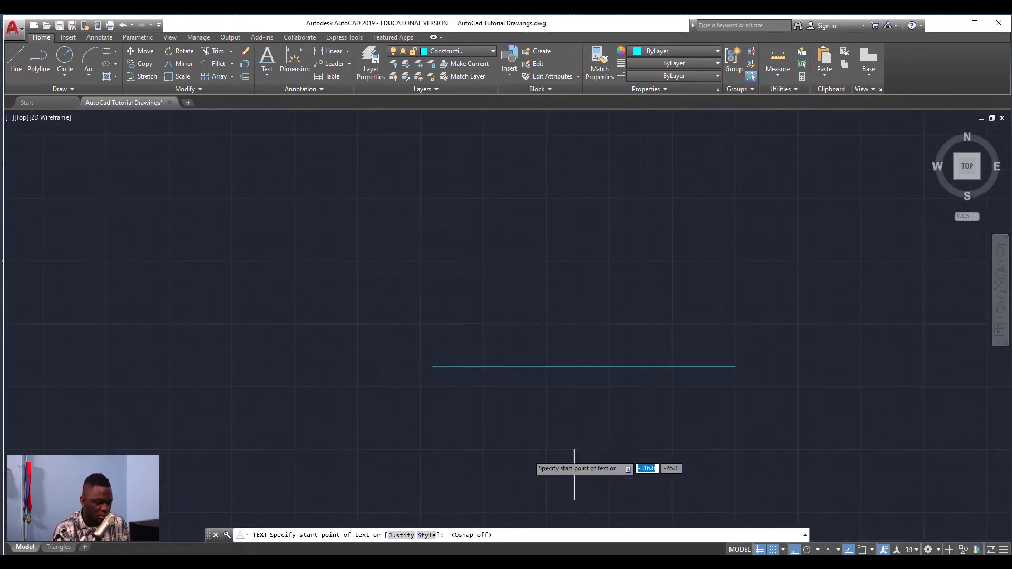
pyautogui.click(793, 550)
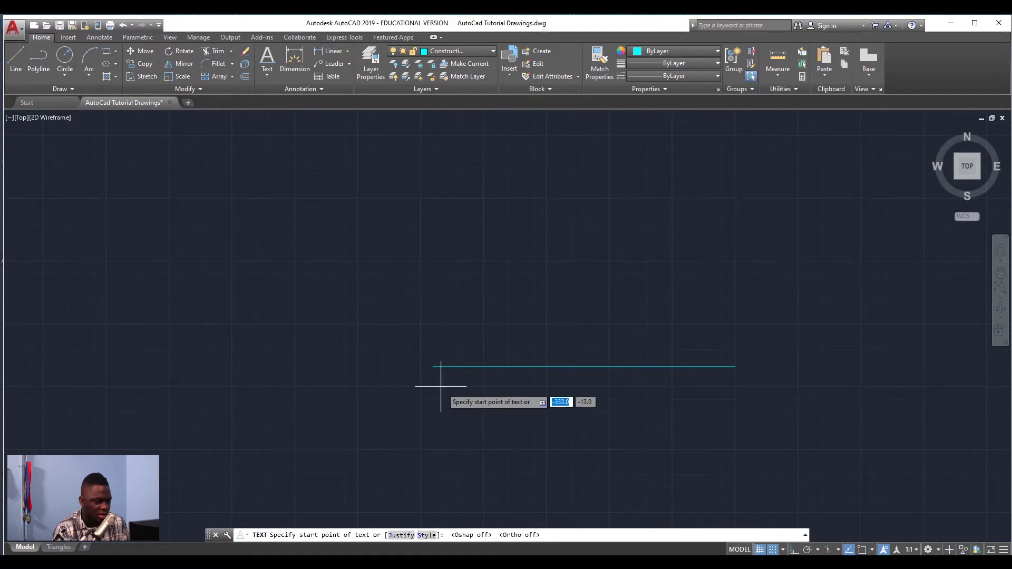
pyautogui.click(420, 366)
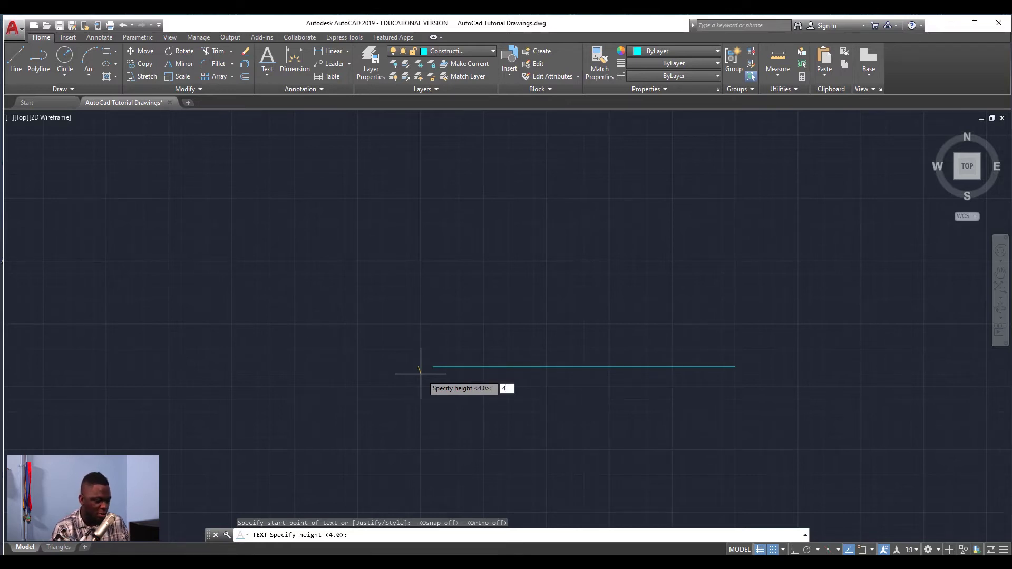
pyautogui.press('Return')
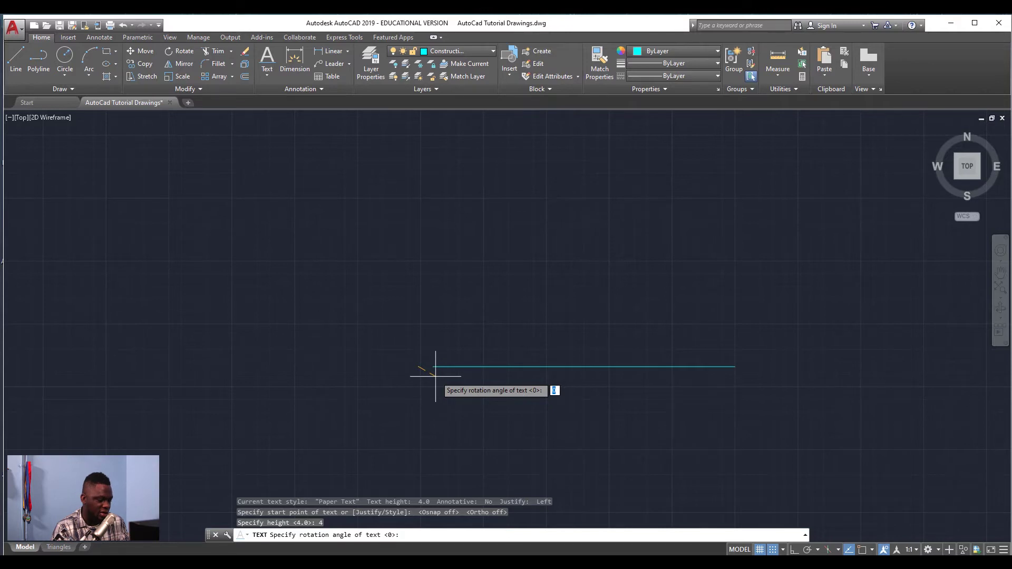
pyautogui.press('Return')
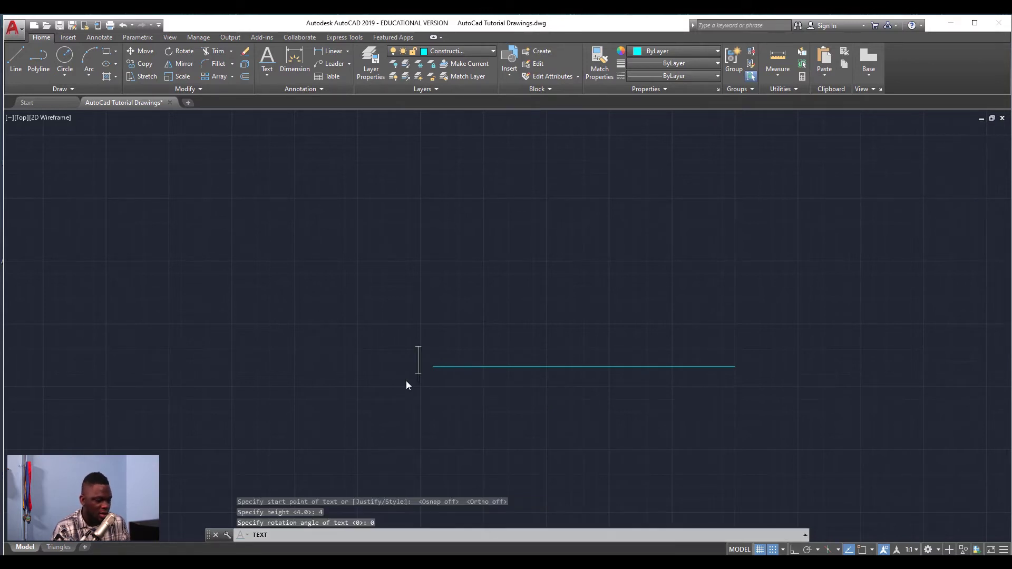
# - Enter the letter A as the label and close the text editor
pyautogui.write('A')
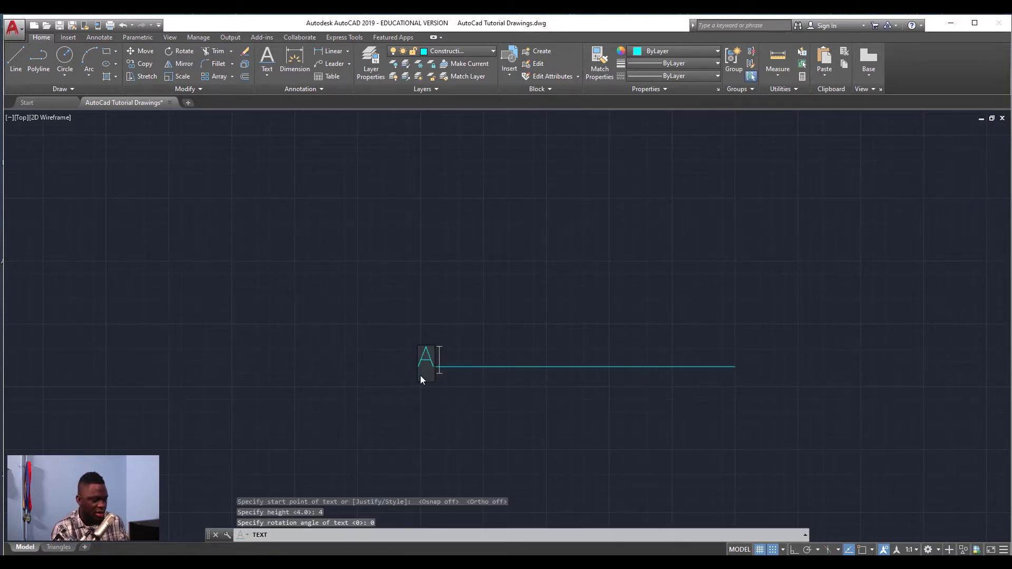
pyautogui.press('Return')
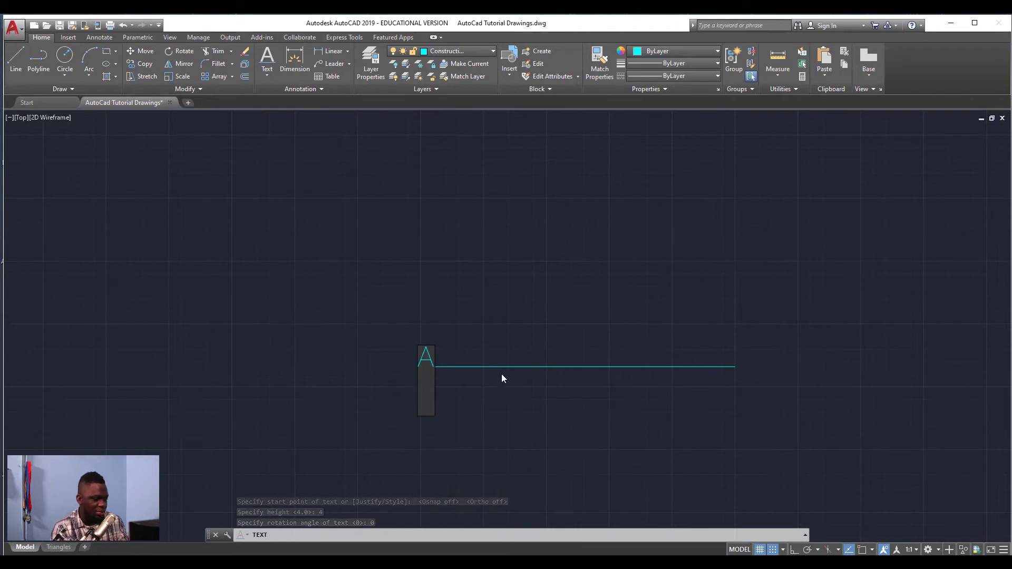
pyautogui.press('Return')
# - Move the A label onto the orange Text layer
pyautogui.click(429, 360)
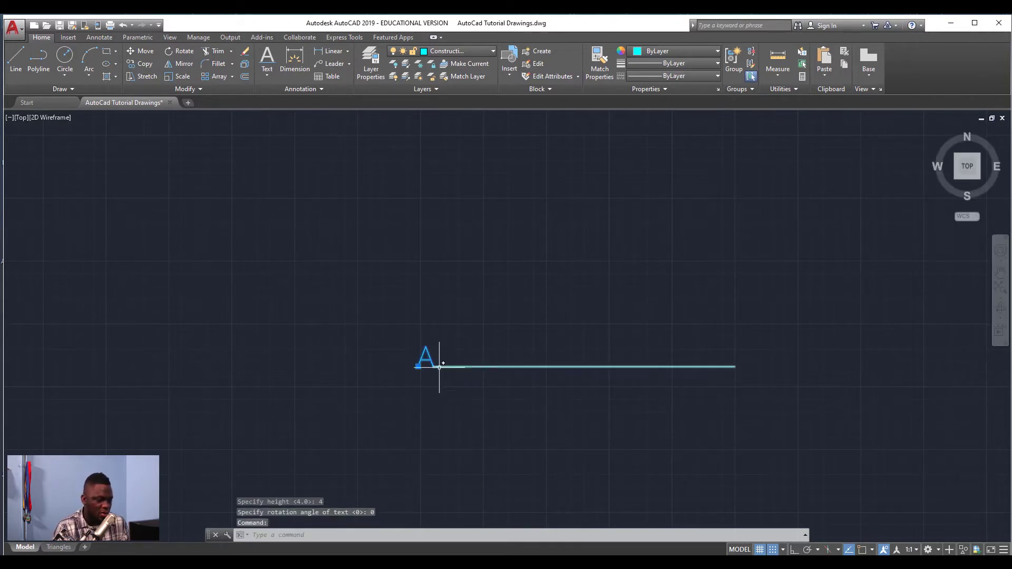
pyautogui.press('Escape')
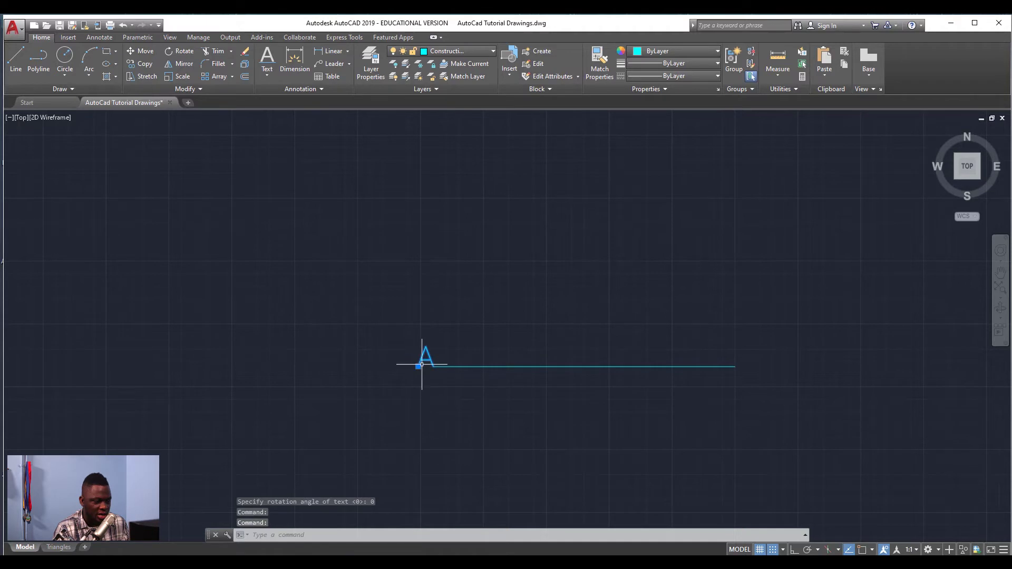
pyautogui.click(418, 366)
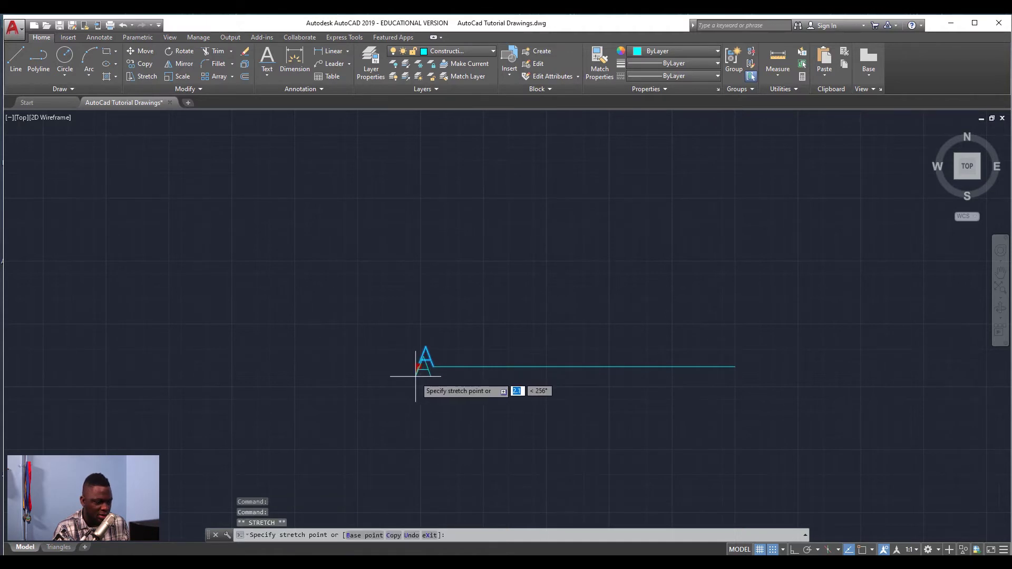
pyautogui.press('Escape')
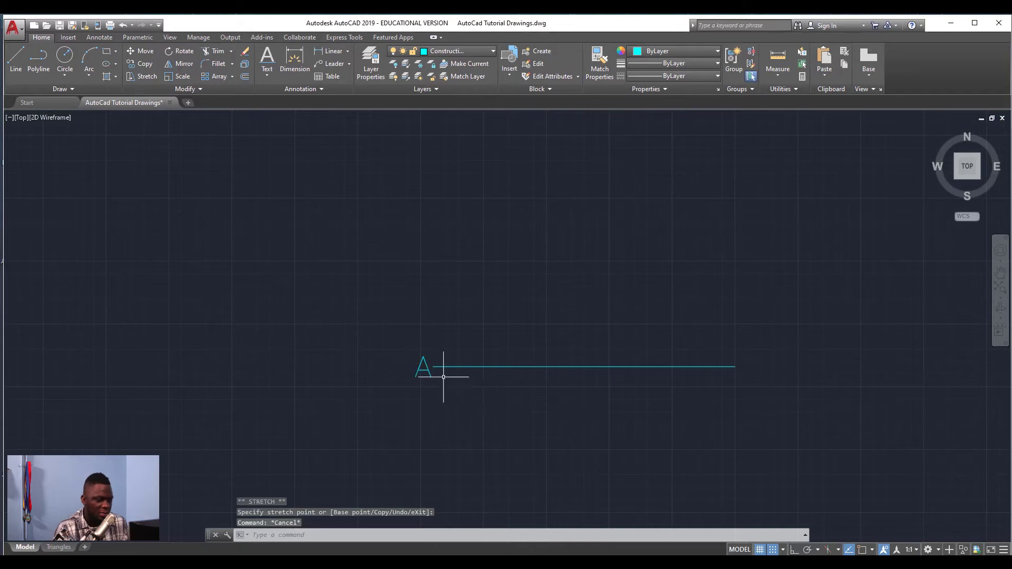
pyautogui.click(429, 370)
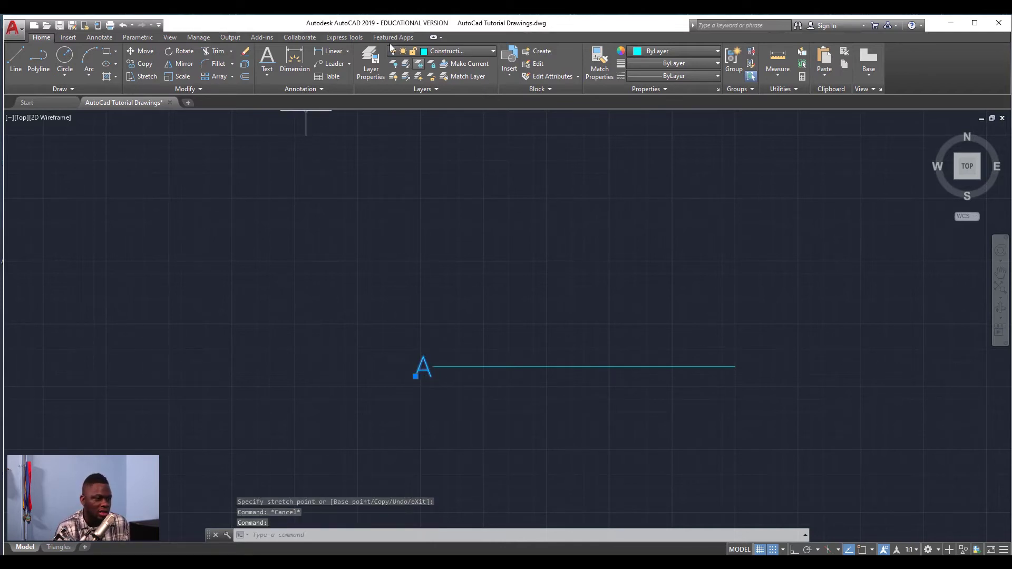
pyautogui.click(467, 52)
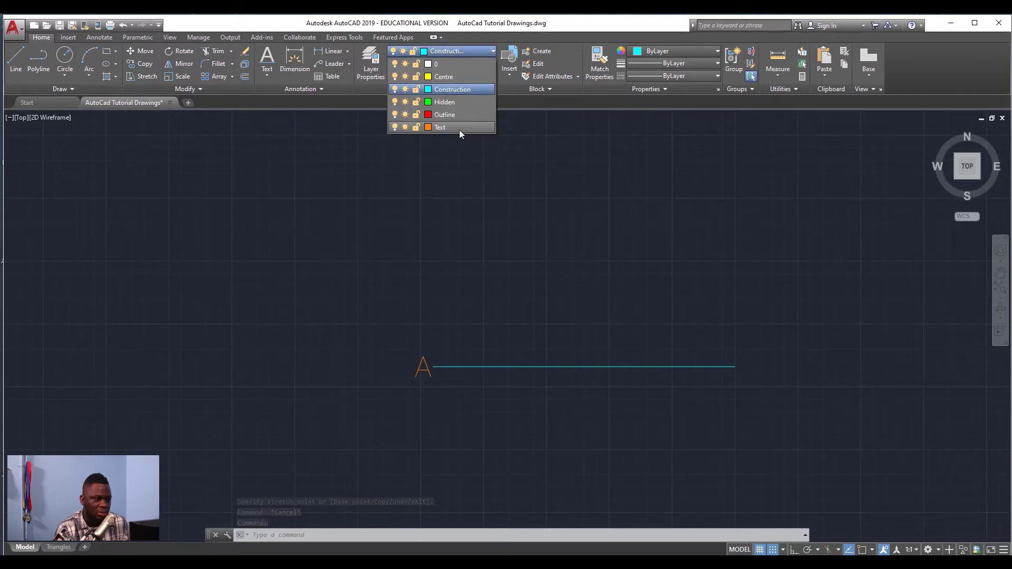
pyautogui.click(460, 127)
# - Paste a copy of the A label at the base line's right end and change it to B
pyautogui.press('Escape')
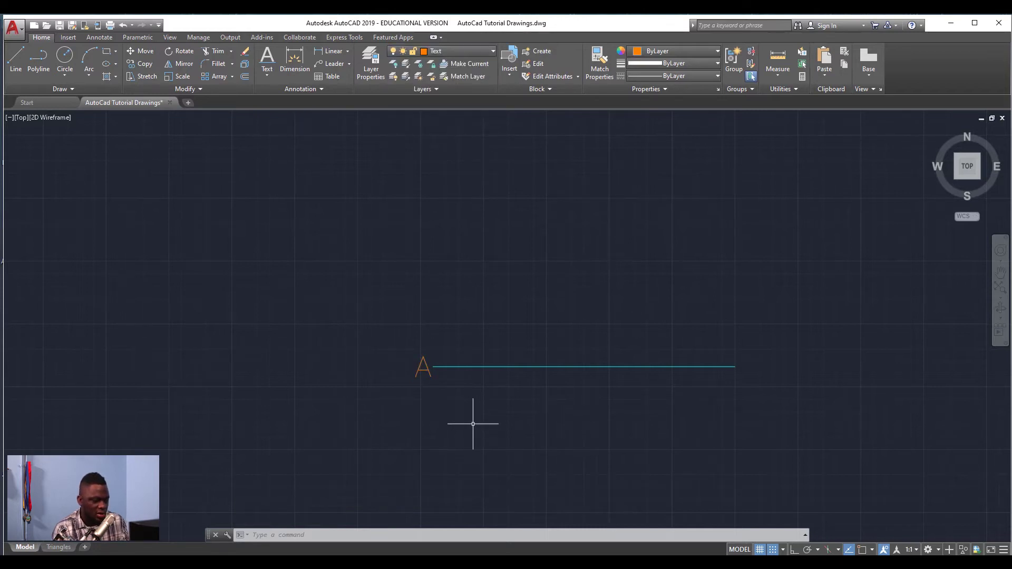
pyautogui.click(428, 368)
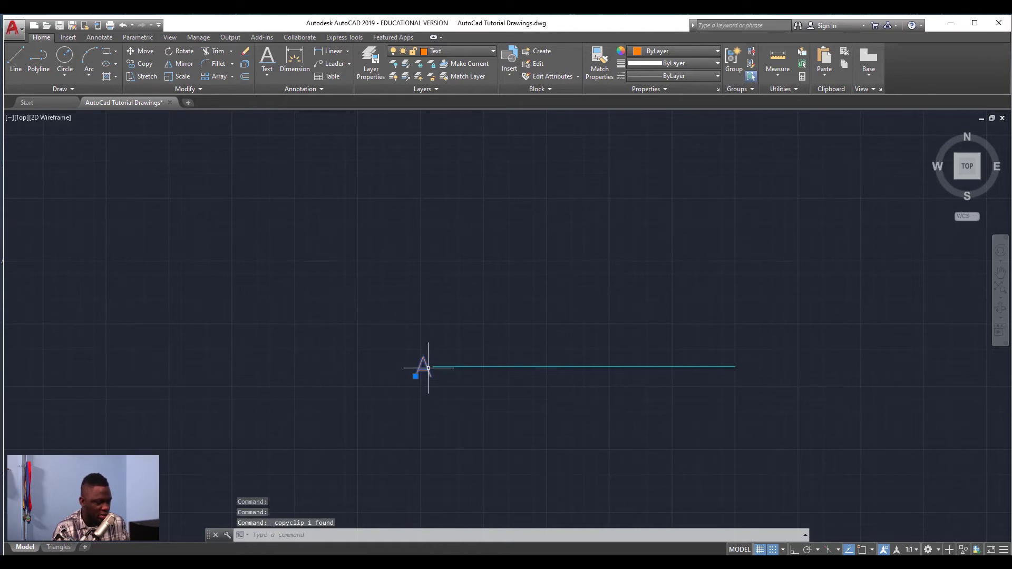
pyautogui.rightClick(435, 375)
pyautogui.click(458, 393)
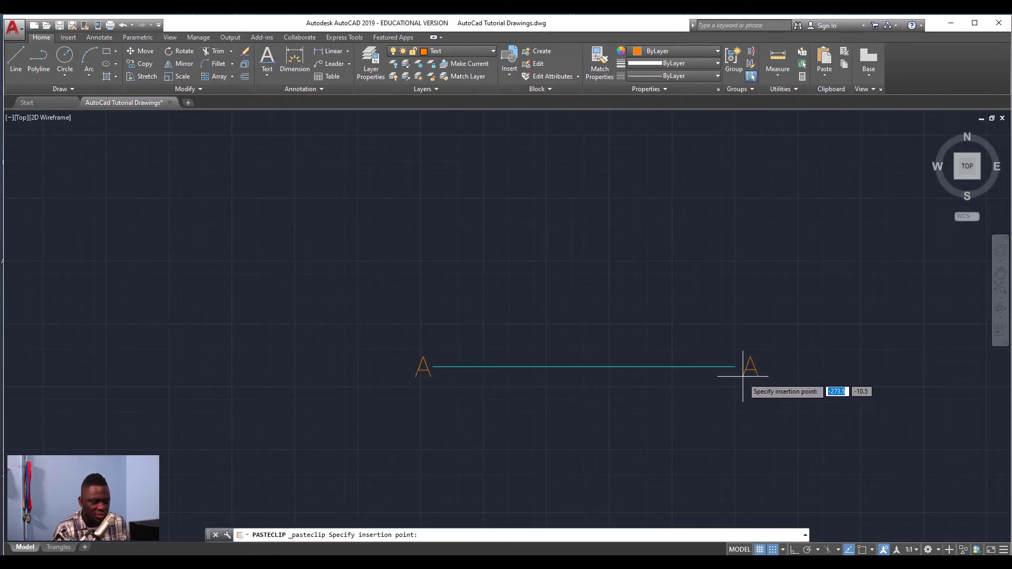
pyautogui.click(740, 376)
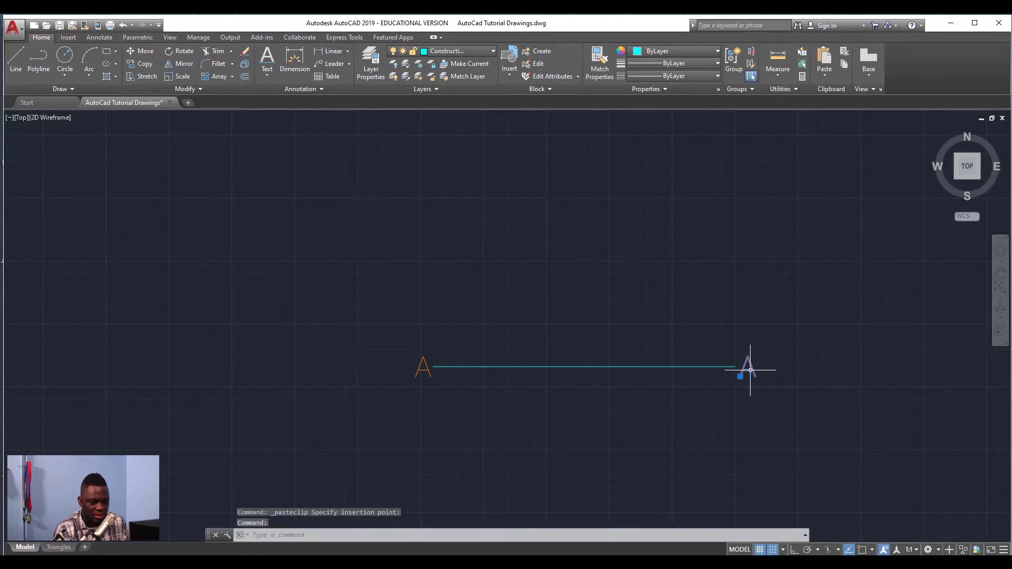
pyautogui.doubleClick(750, 370)
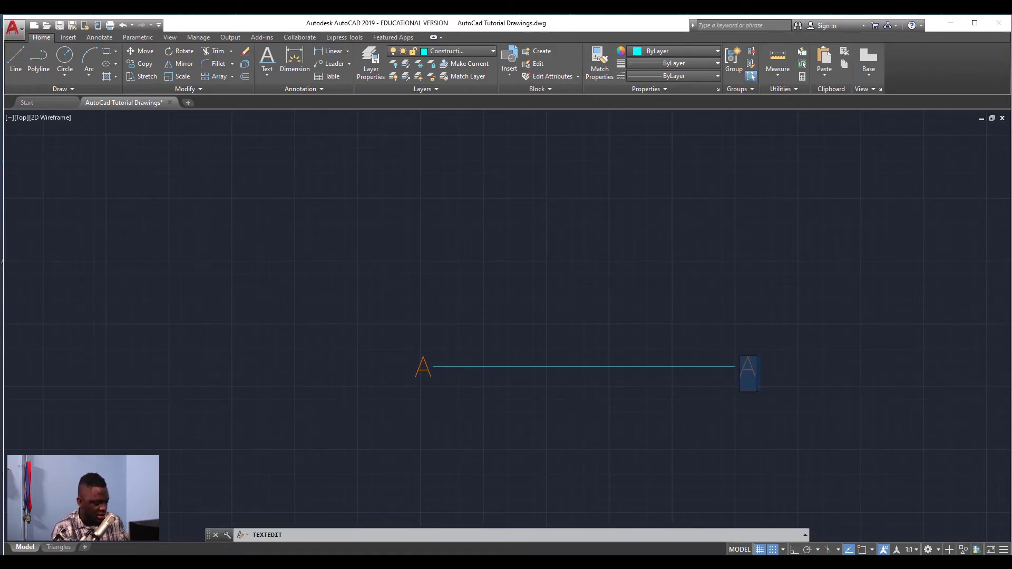
pyautogui.click(751, 408)
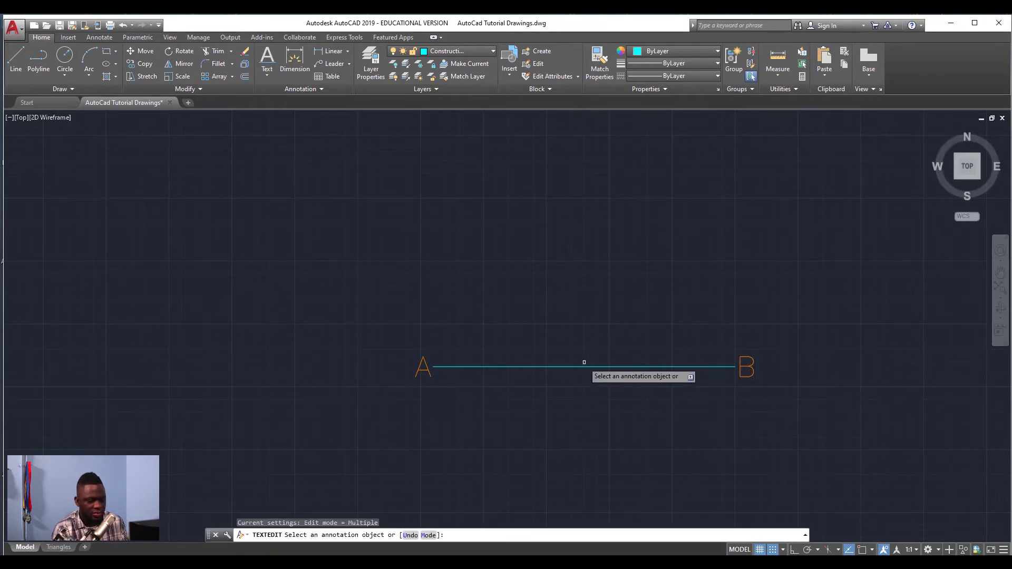
pyautogui.press('Escape')
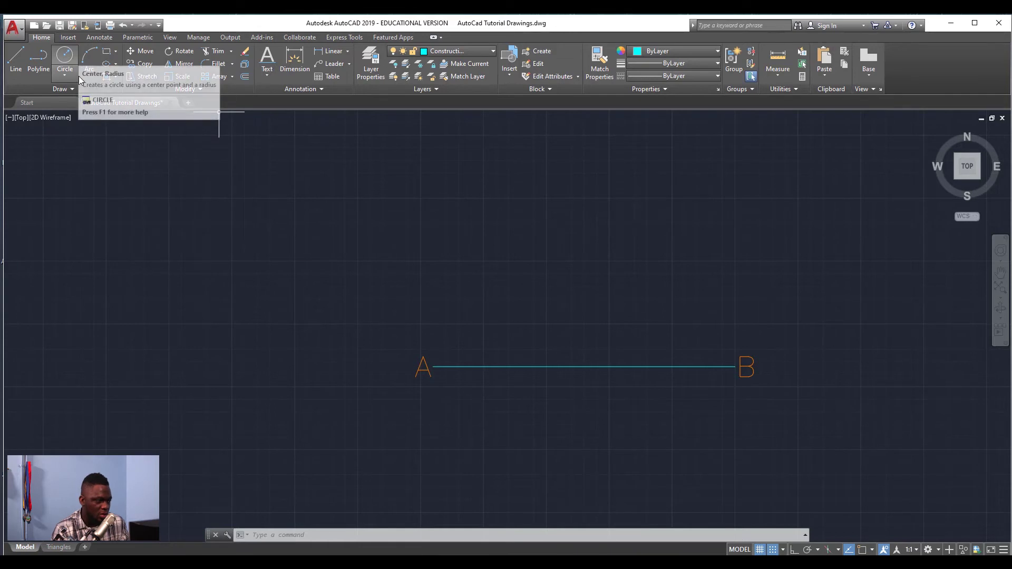
# - Start a centre-first arc with Osnap on and place its centre at point A
pyautogui.click(86, 71)
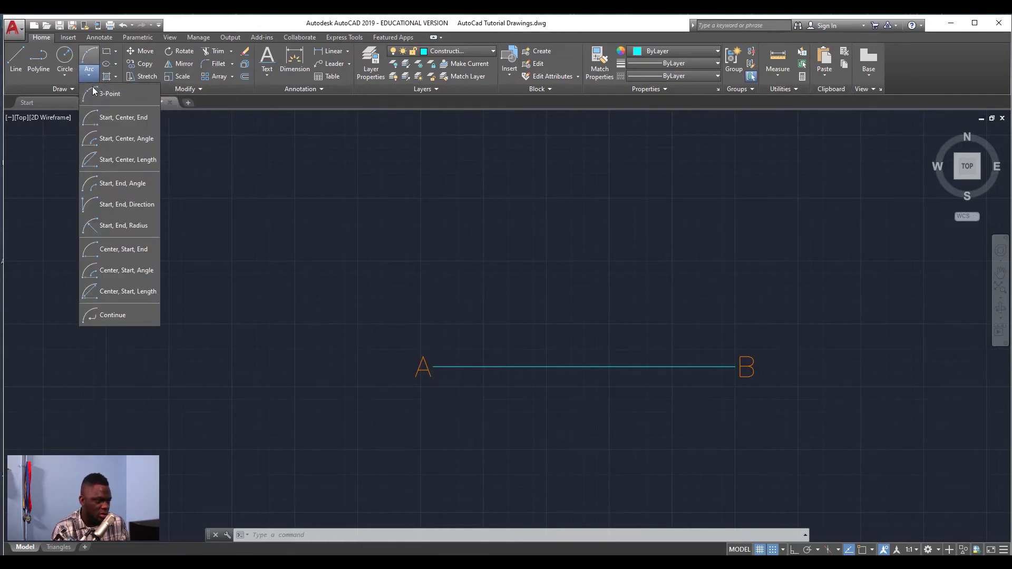
pyautogui.click(95, 91)
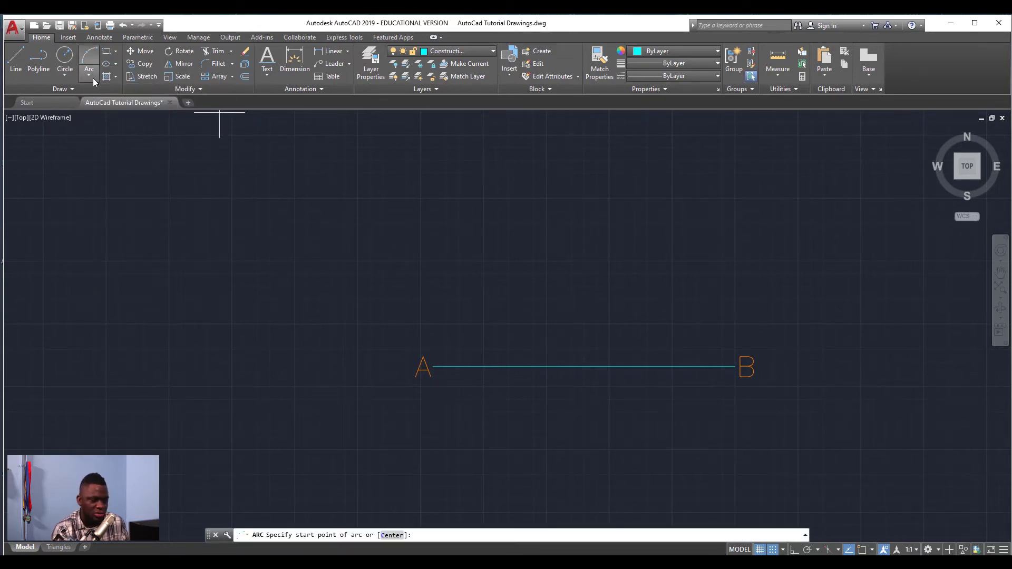
pyautogui.click(84, 74)
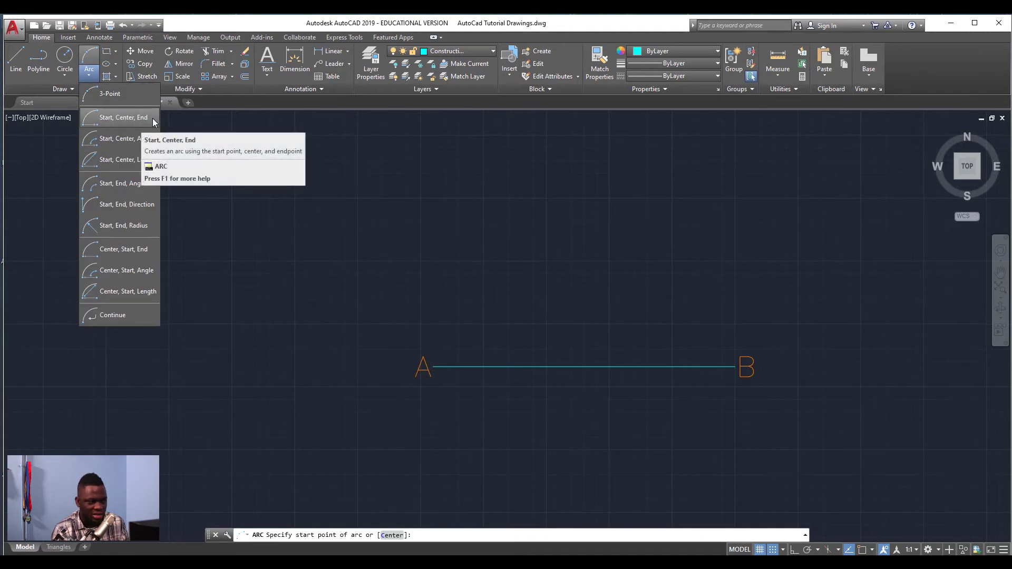
pyautogui.click(93, 96)
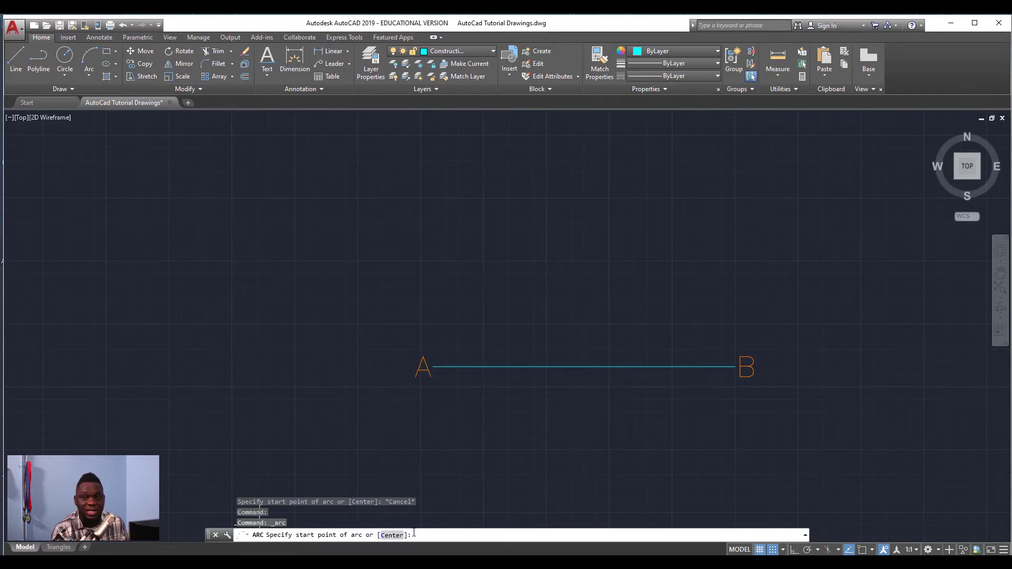
pyautogui.click(393, 535)
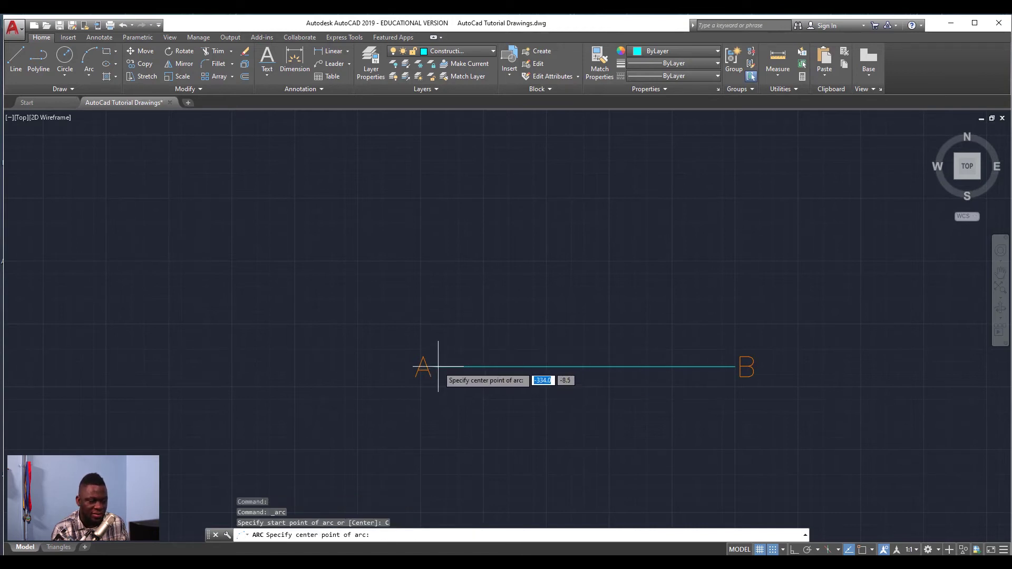
pyautogui.click(862, 549)
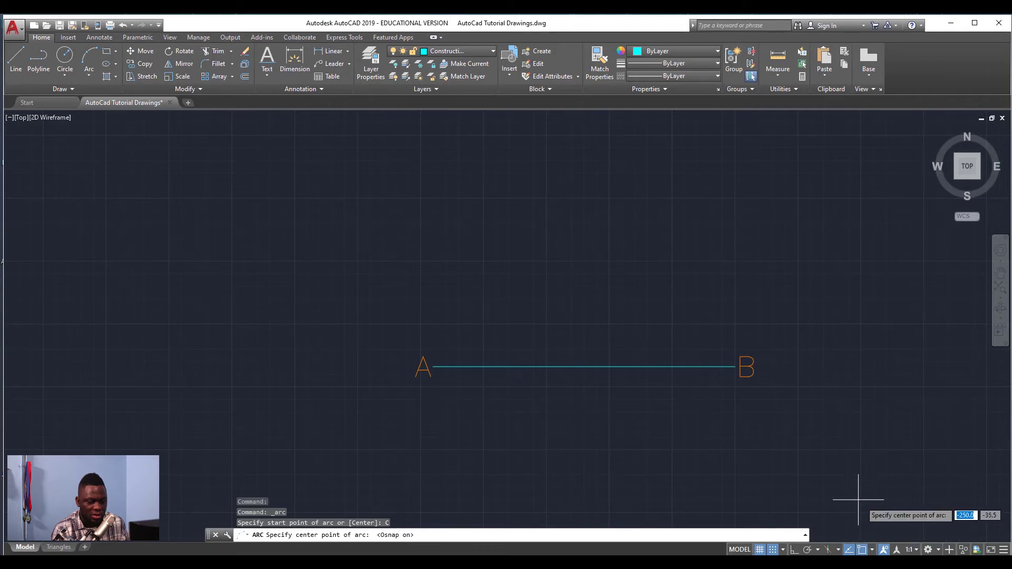
pyautogui.click(433, 366)
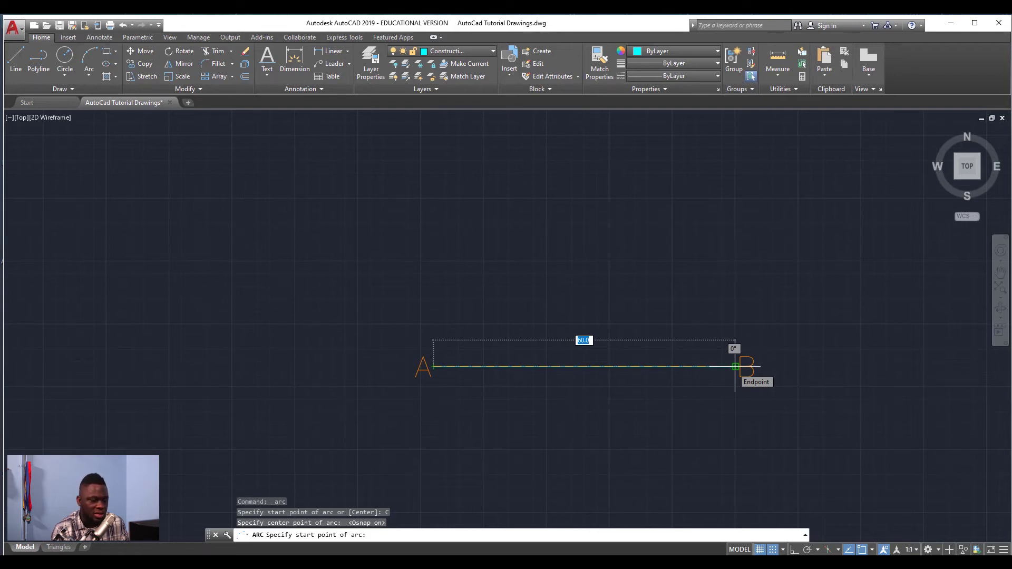
# - Sweep the arc from point B upward to an end point above the base line
pyautogui.click(735, 366)
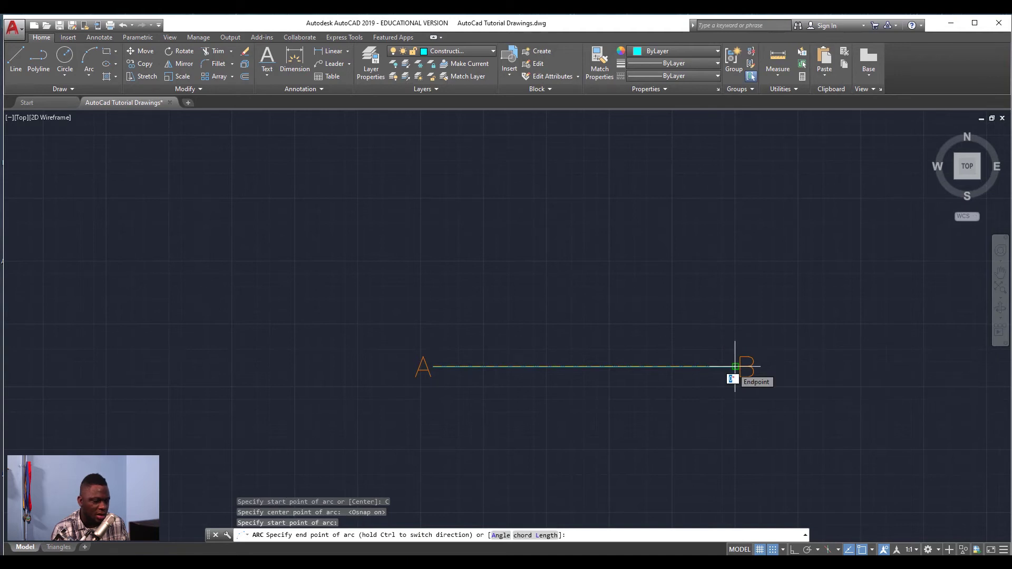
pyautogui.moveTo(459, 166); pyautogui.dragTo(440, 309, button='middle')
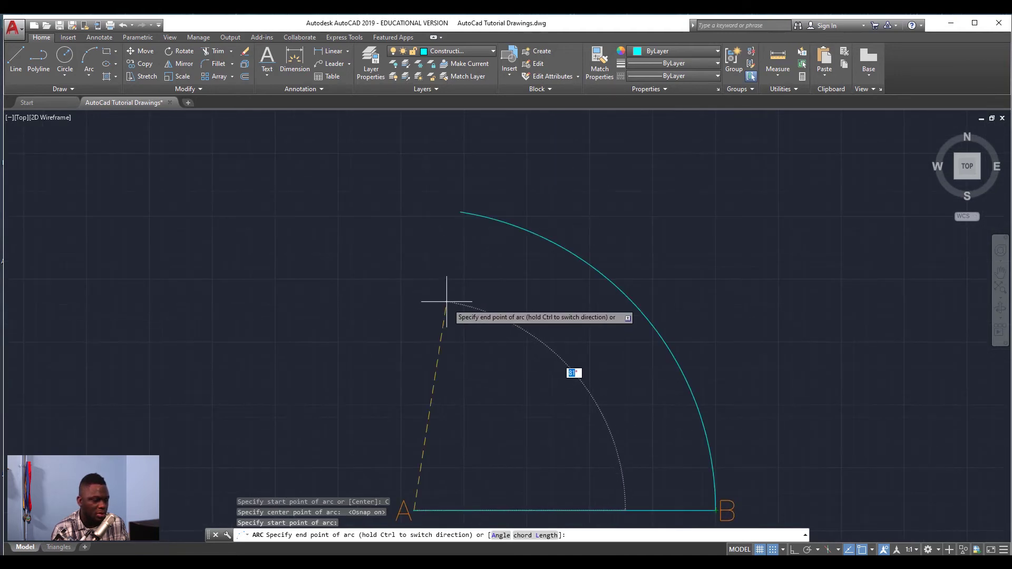
pyautogui.click(451, 226)
pyautogui.scroll(-2, 628, 413)
pyautogui.moveTo(628, 413); pyautogui.dragTo(609, 348, button='middle')
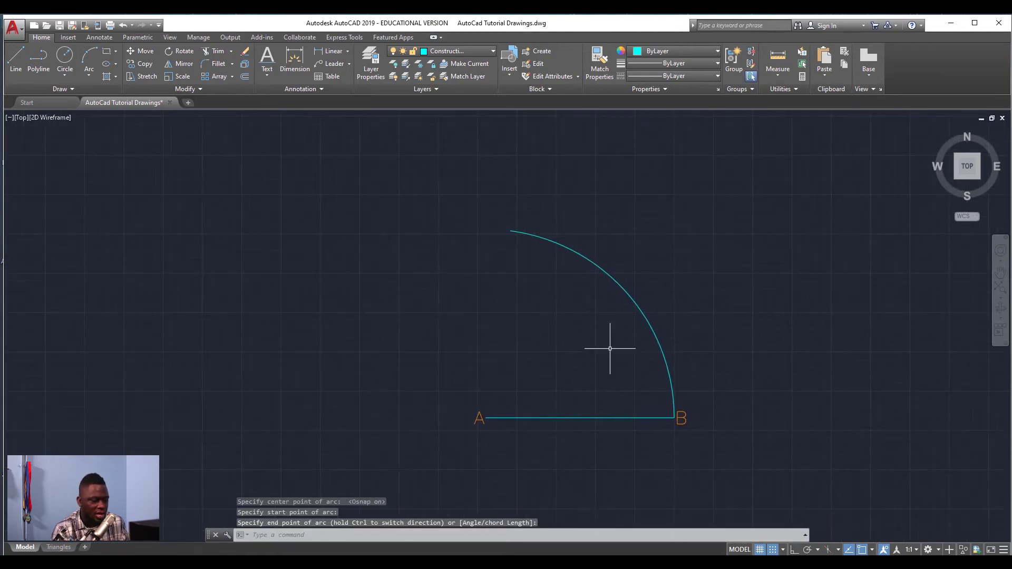
# - Draw a second arc centred on B, starting at A and ending past the first arc
pyautogui.press('space')
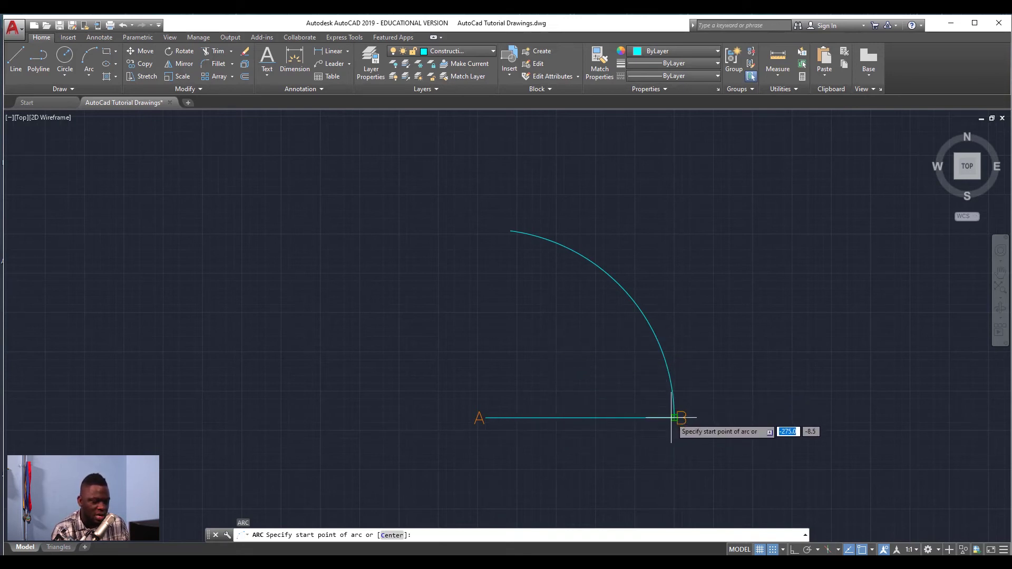
pyautogui.click(391, 535)
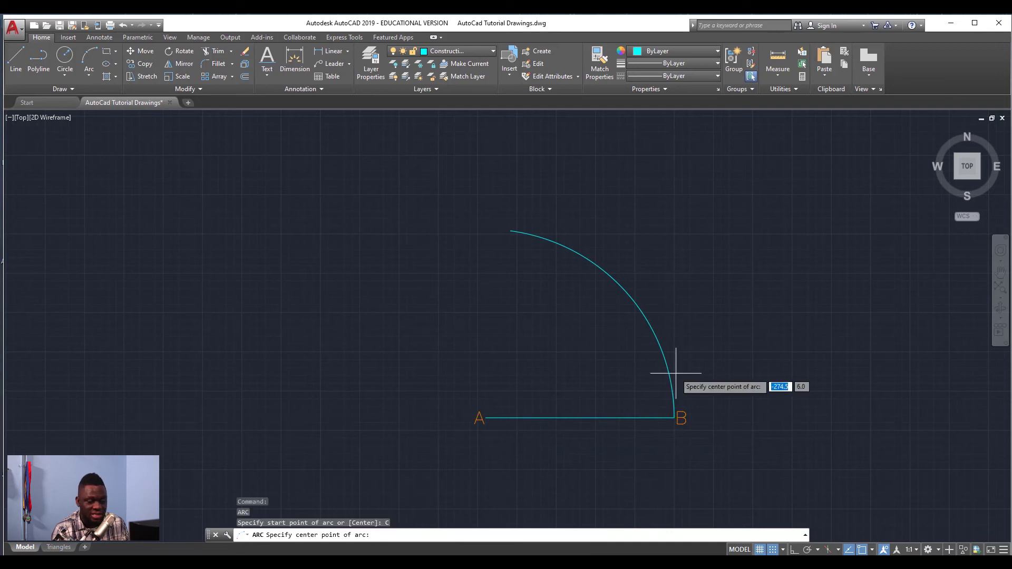
pyautogui.click(674, 417)
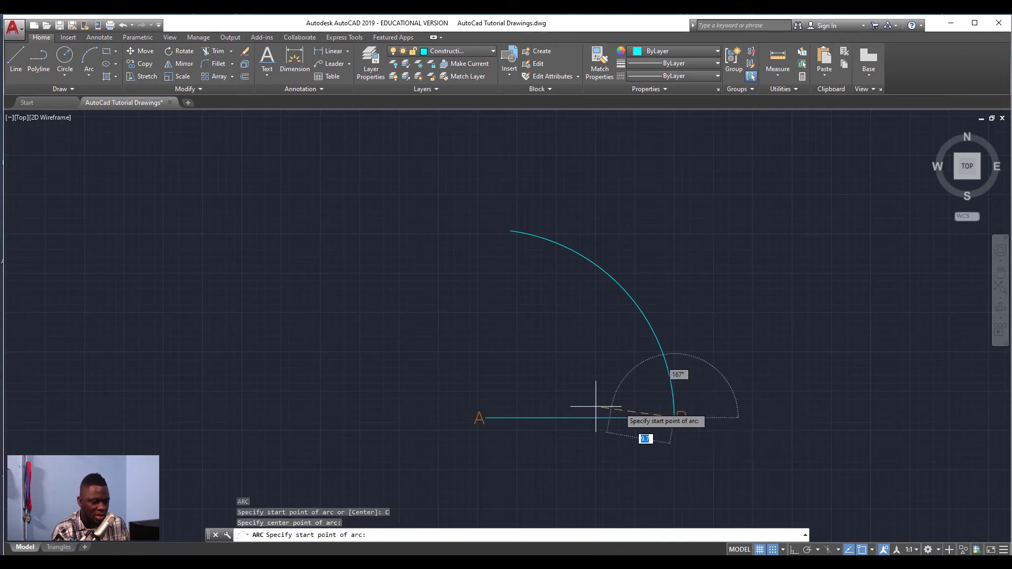
pyautogui.click(484, 418)
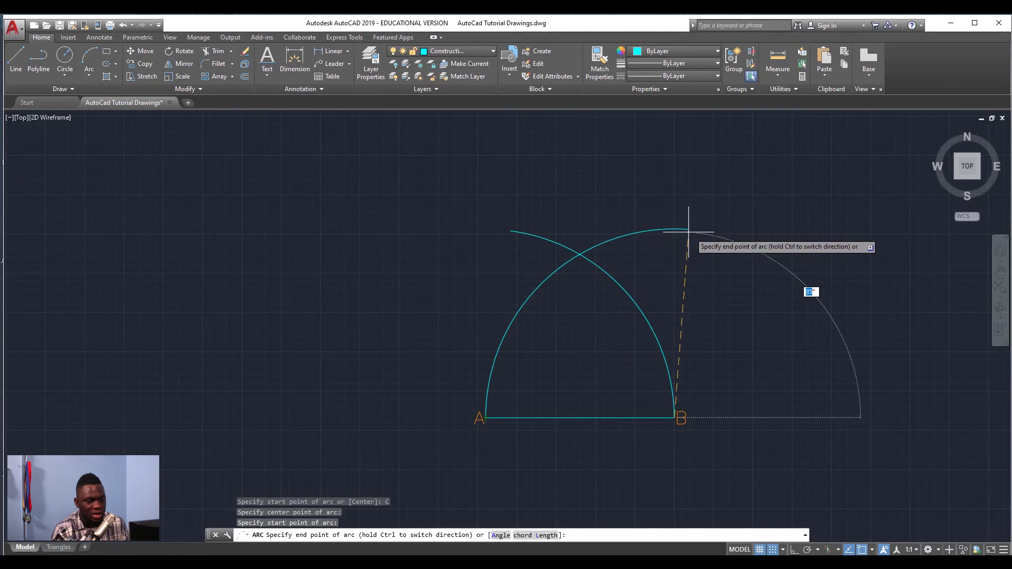
pyautogui.click(646, 229)
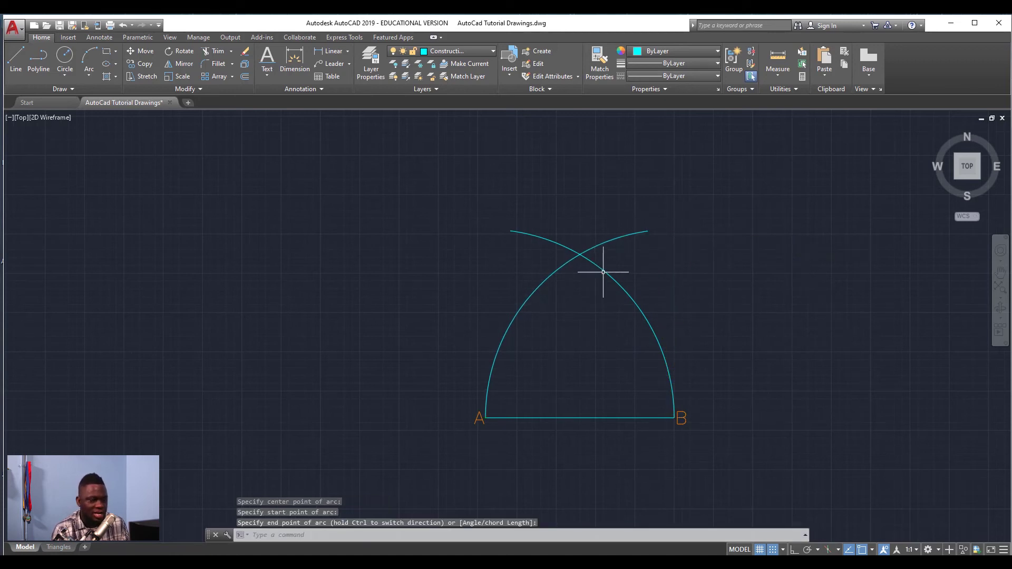
pyautogui.click(681, 418)
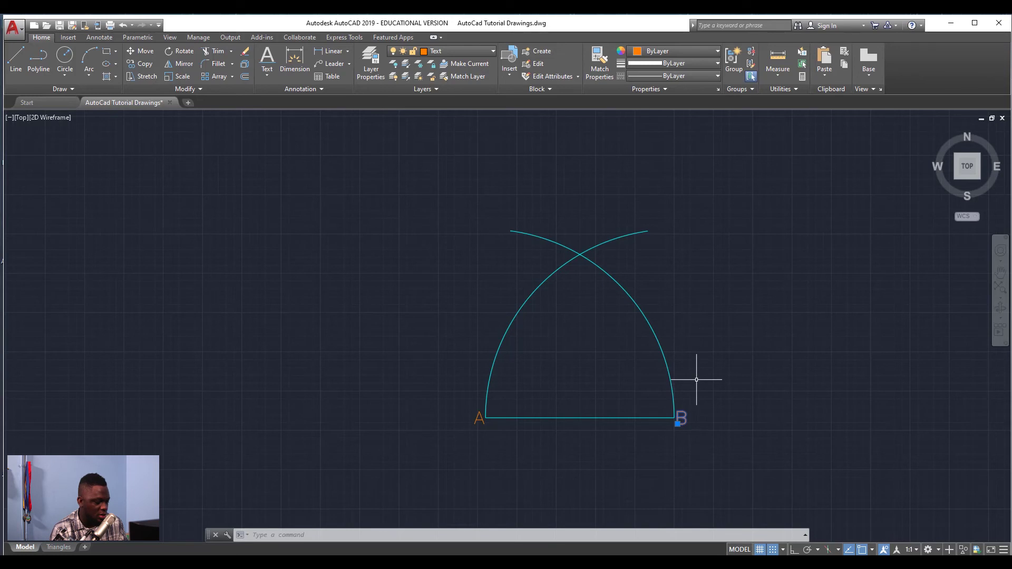
# - Paste a copy of the B label at the arcs' crossing point and retype it as C
pyautogui.hotkey('ctrl', 'c')
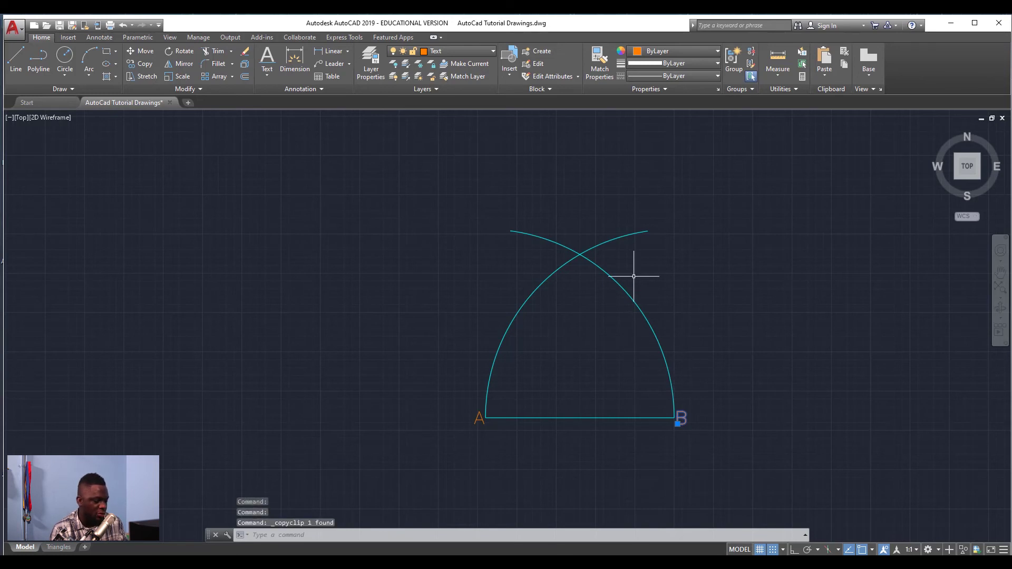
pyautogui.hotkey('ctrl', 'v')
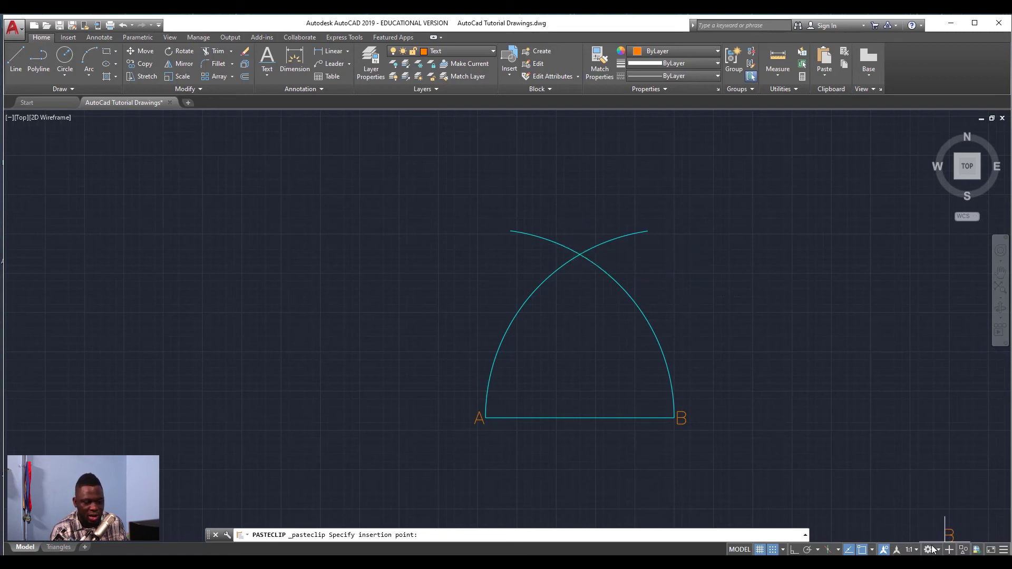
pyautogui.click(862, 549)
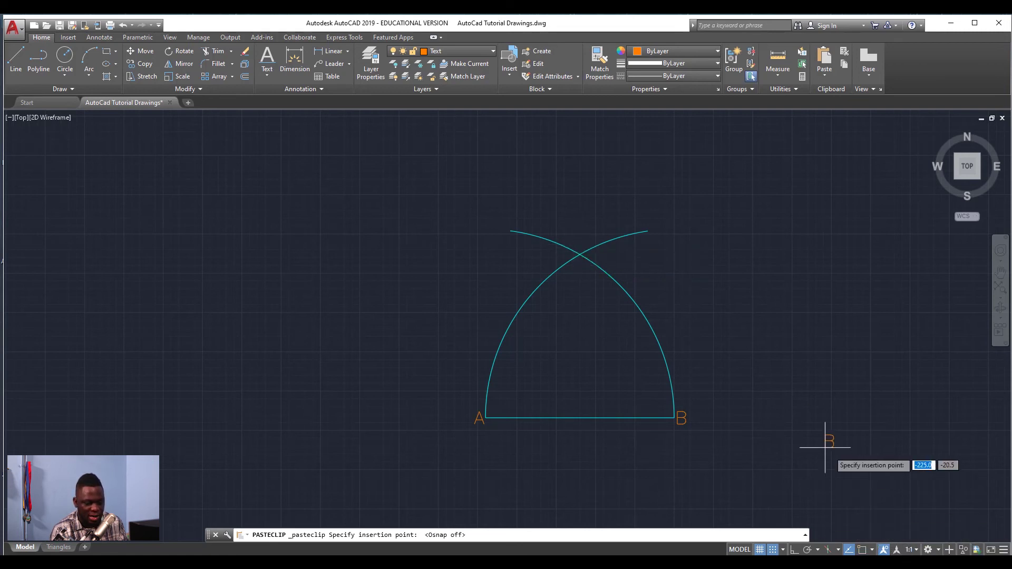
pyautogui.click(577, 249)
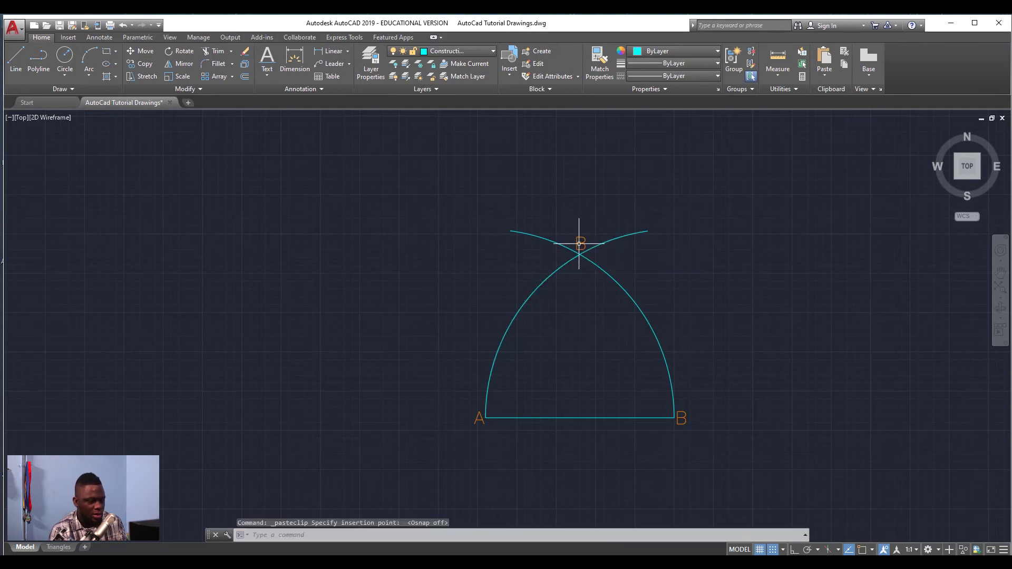
pyautogui.doubleClick(579, 244)
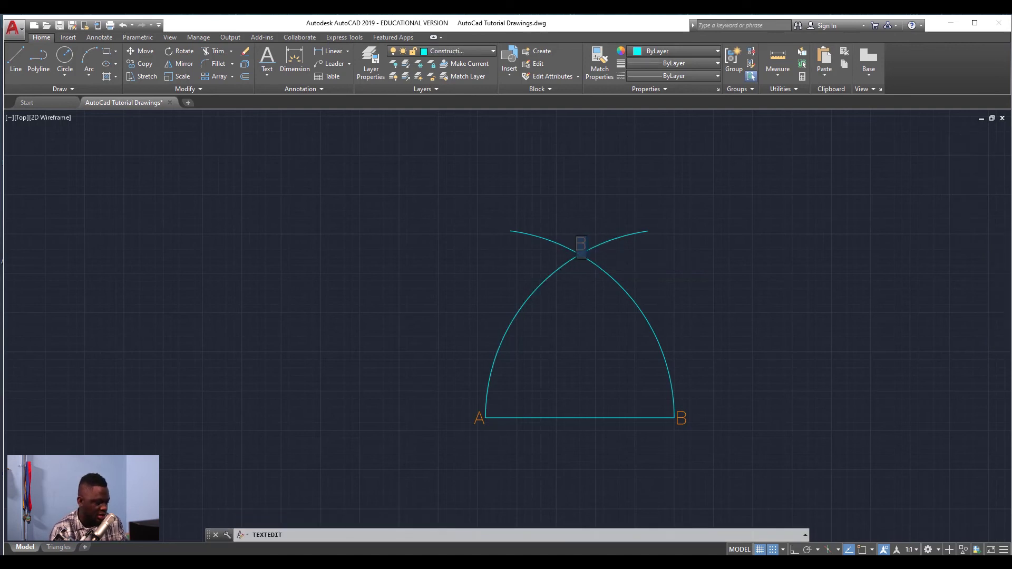
pyautogui.write('C')
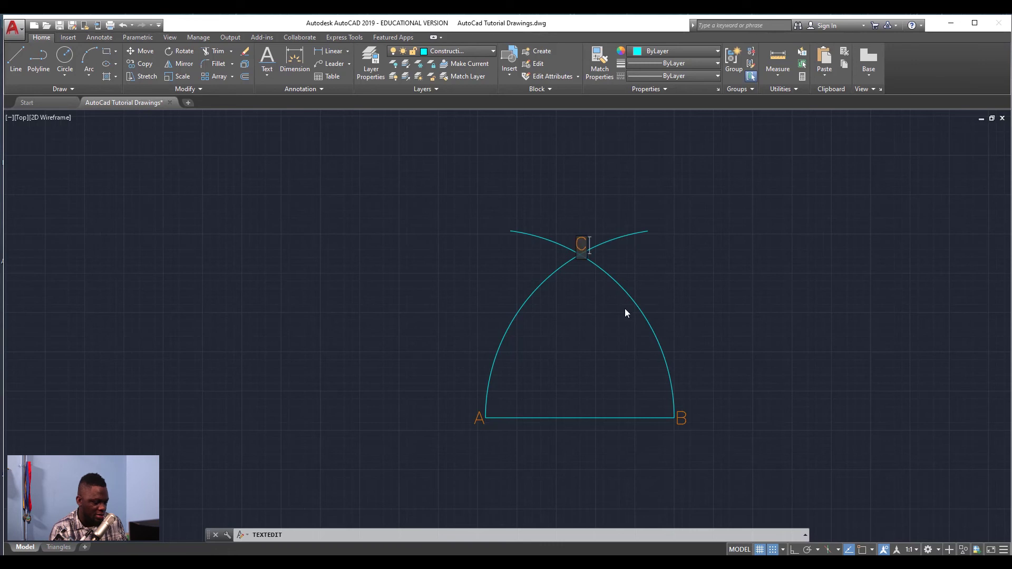
pyautogui.click(625, 309)
pyautogui.press('Escape')
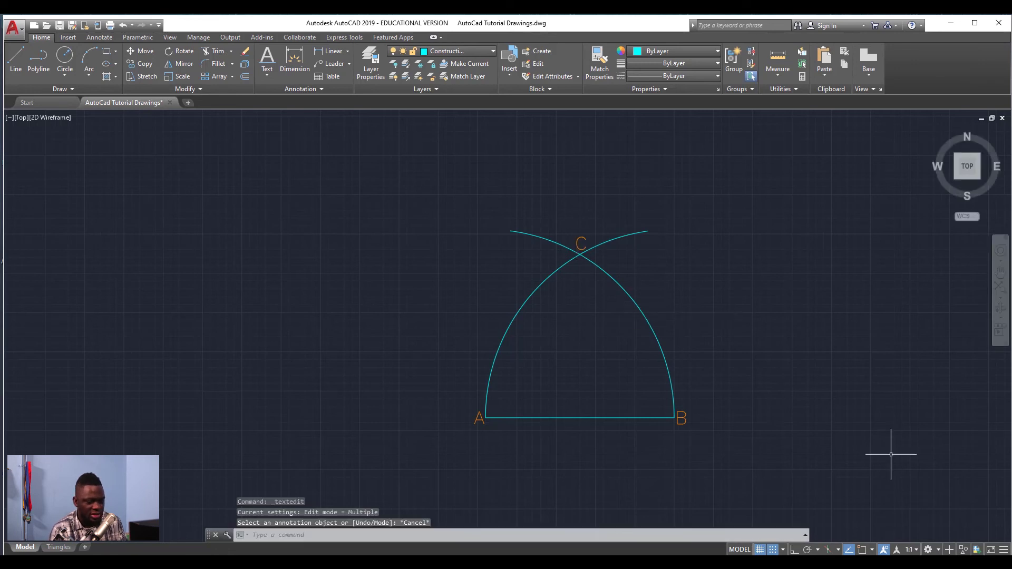
pyautogui.click(862, 550)
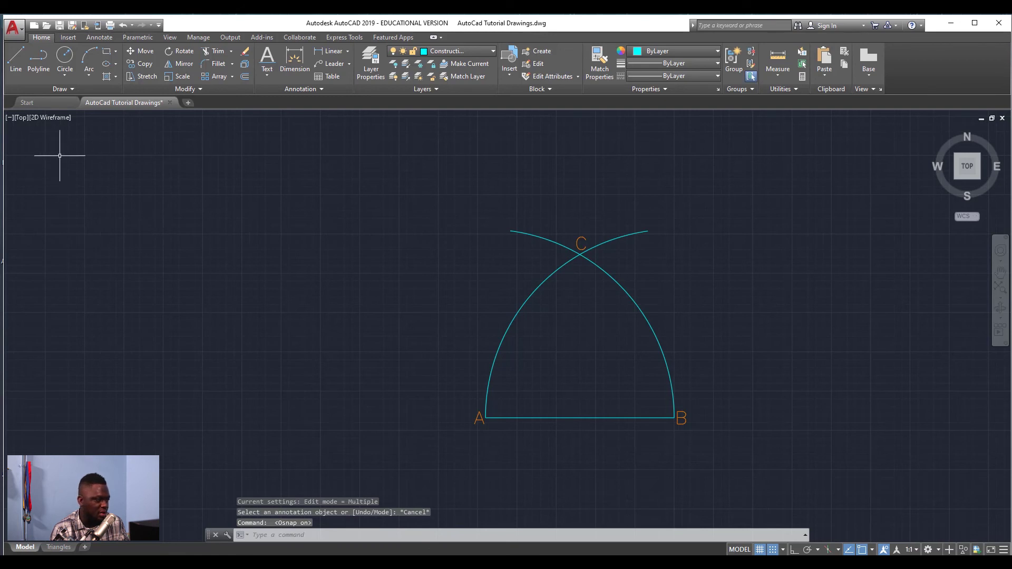
# - On the Outline layer, draw lines from C to A to B and close the triangle
pyautogui.click(444, 51)
pyautogui.click(440, 114)
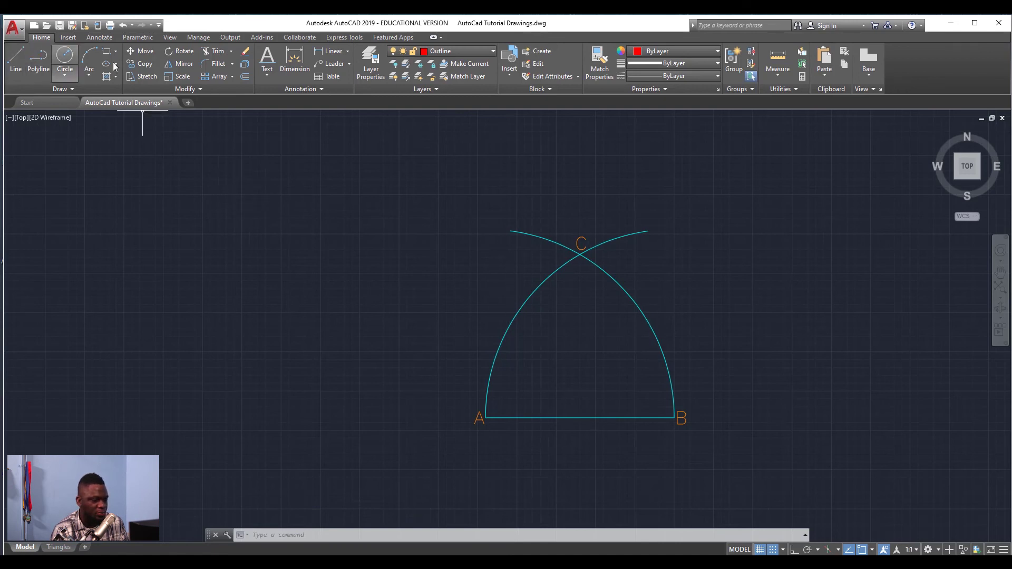
pyautogui.click(16, 59)
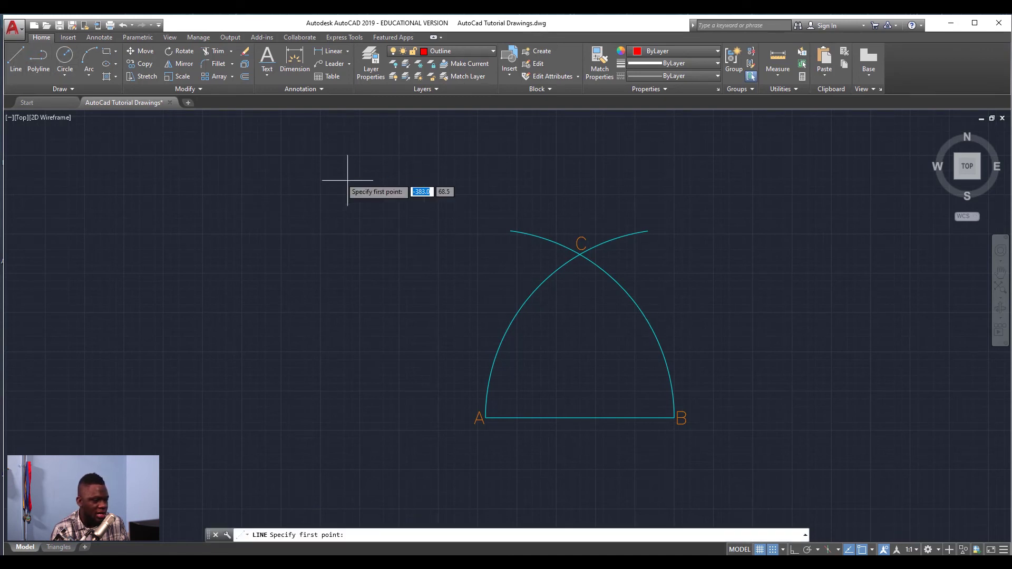
pyautogui.click(579, 254)
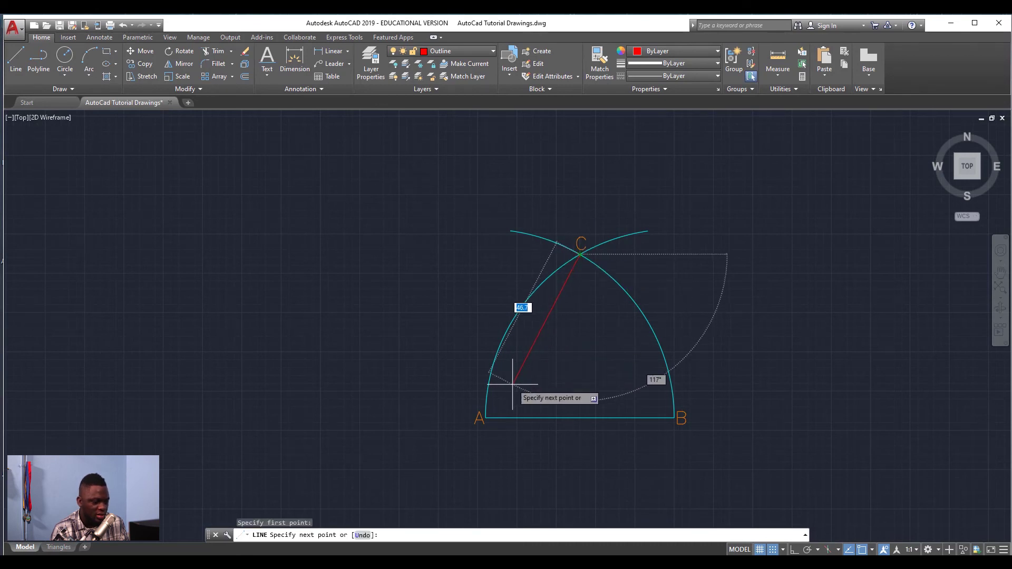
pyautogui.click(486, 418)
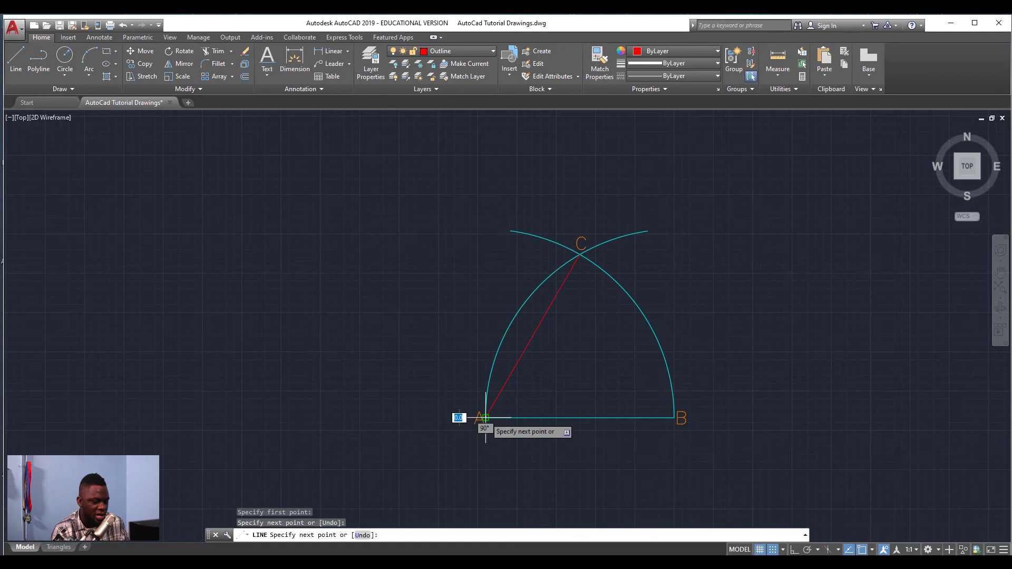
pyautogui.click(674, 418)
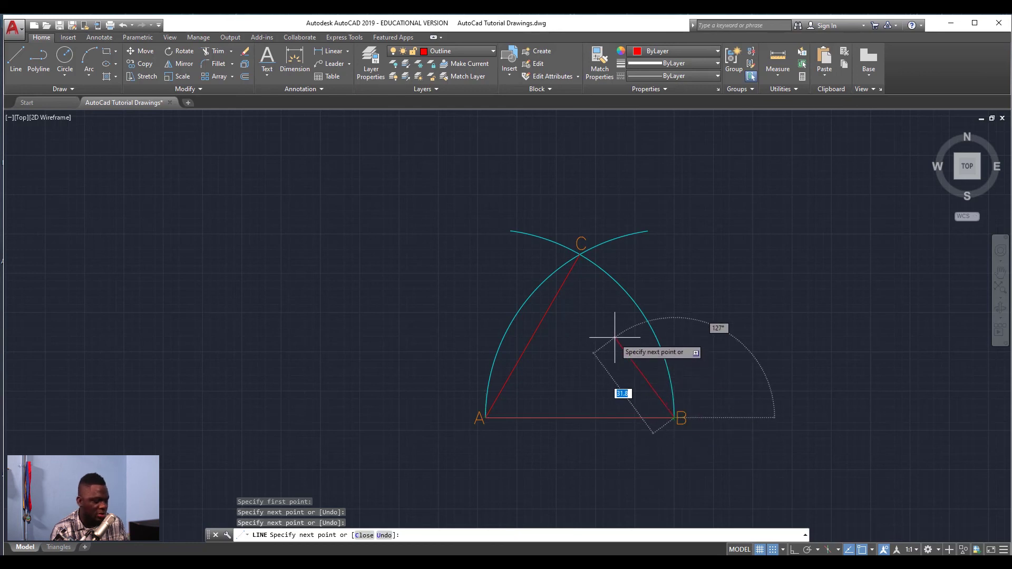
pyautogui.write('C')
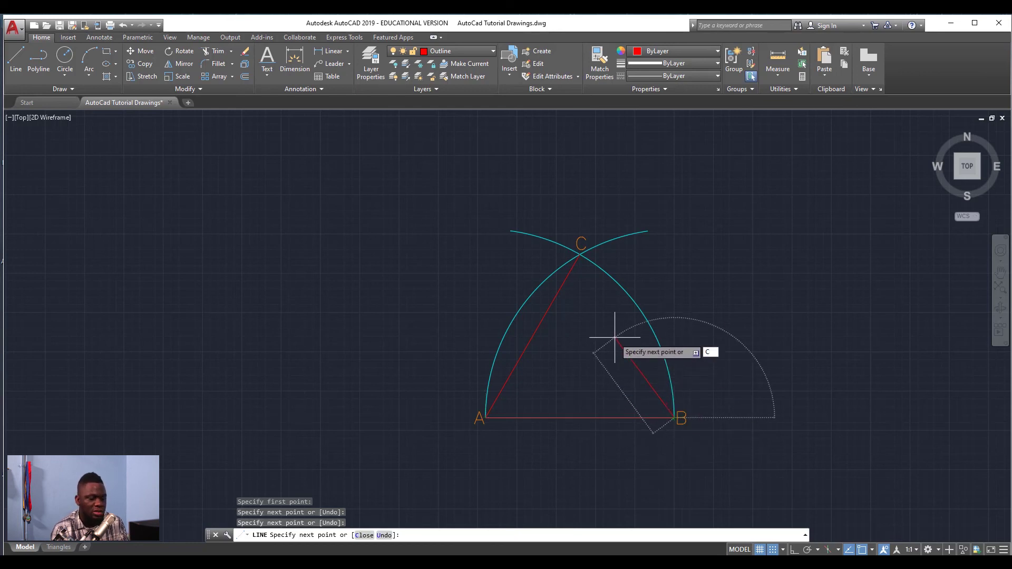
pyautogui.press('Return')
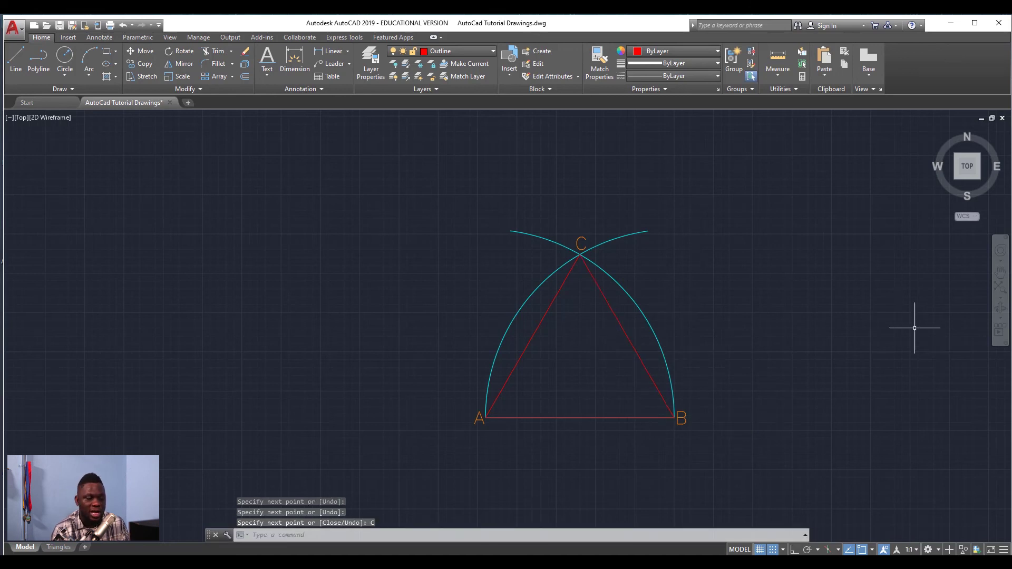
pyautogui.scroll(-2, 621, 282)
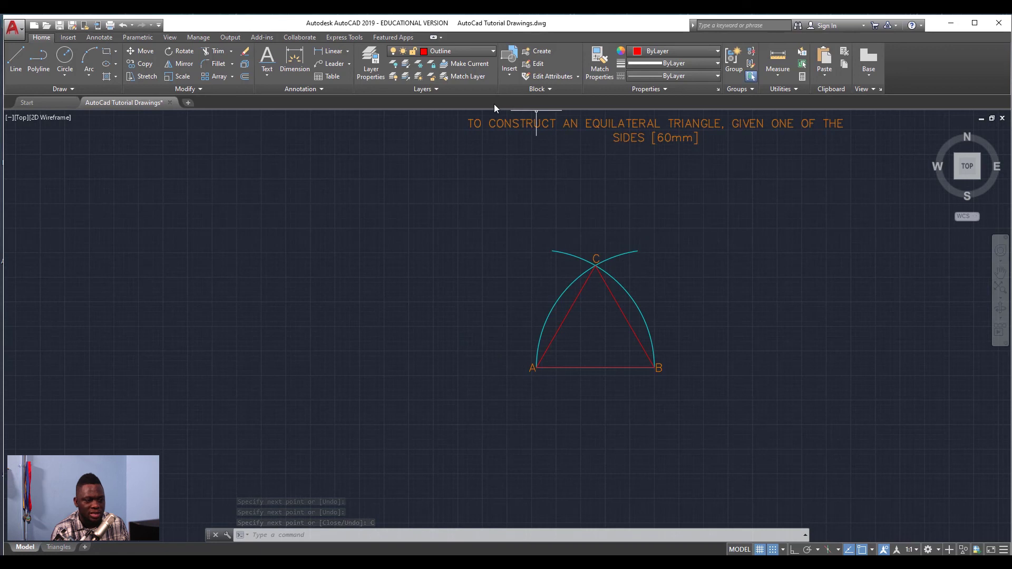